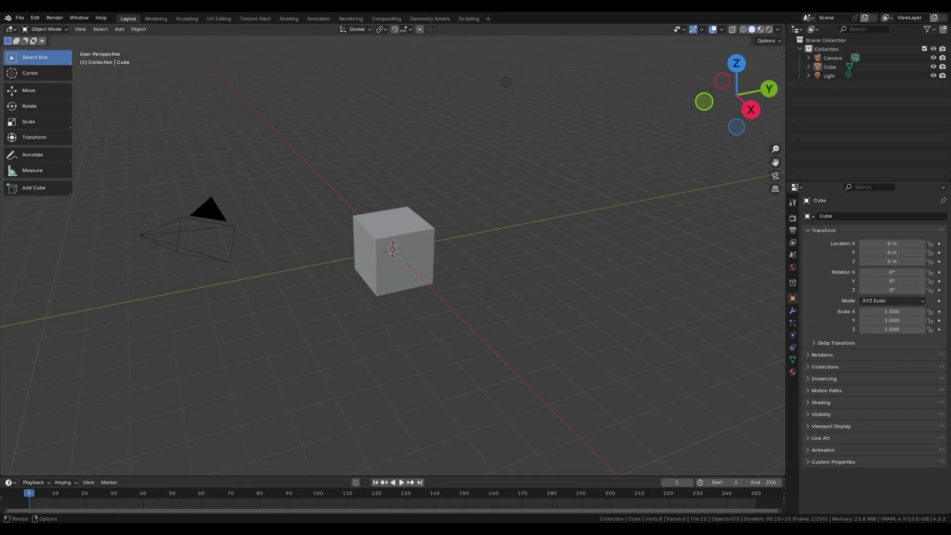
- Select the default cube and switch it into Edit Mode
click(381, 240)
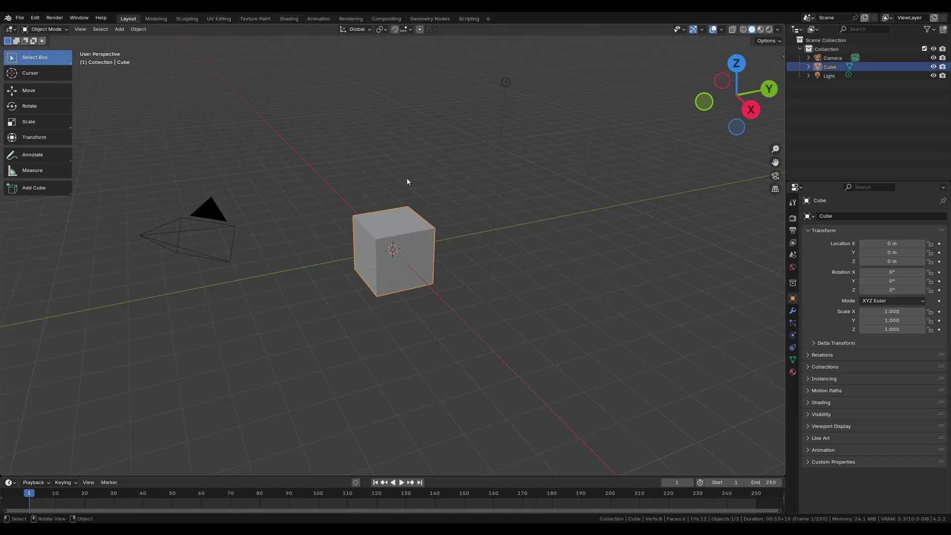
key(Tab)
click(119, 30)
- Switch the cube between Object and Edit Mode using Tab, the mode menu and Ctrl+Tab pie, ending in Edit Mode
key(Tab)
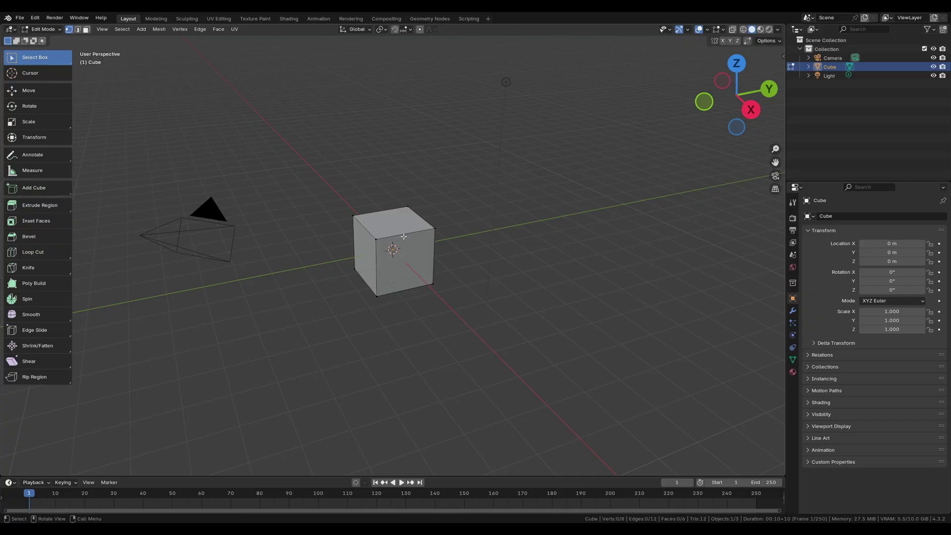
key(Tab)
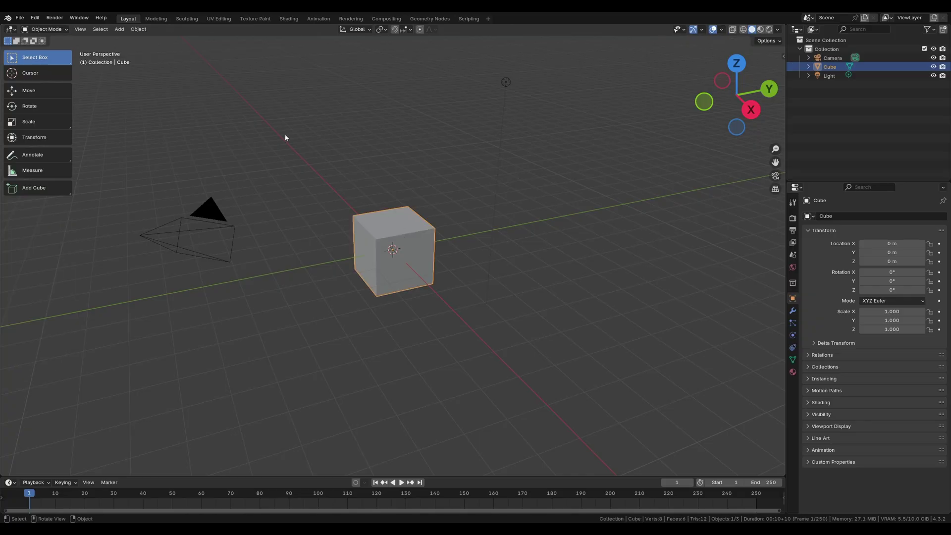
click(54, 32)
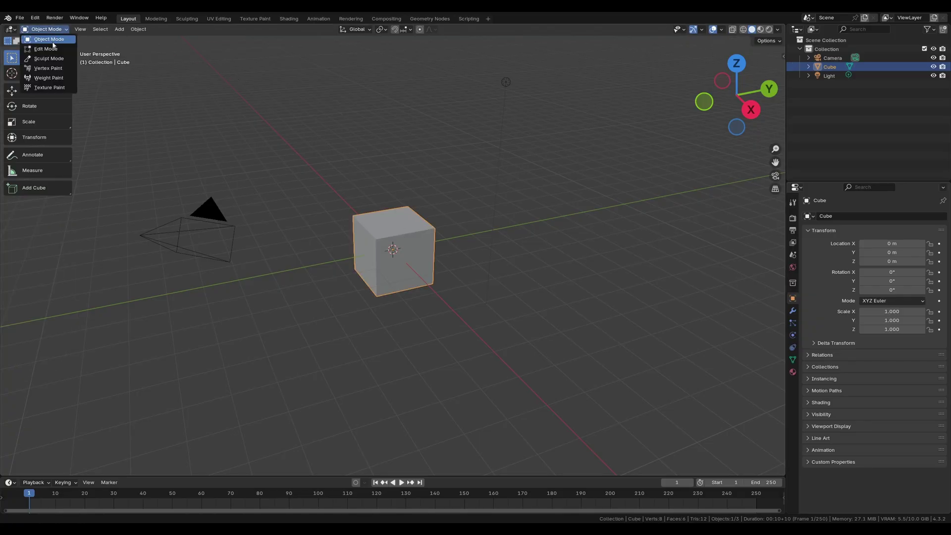
click(51, 48)
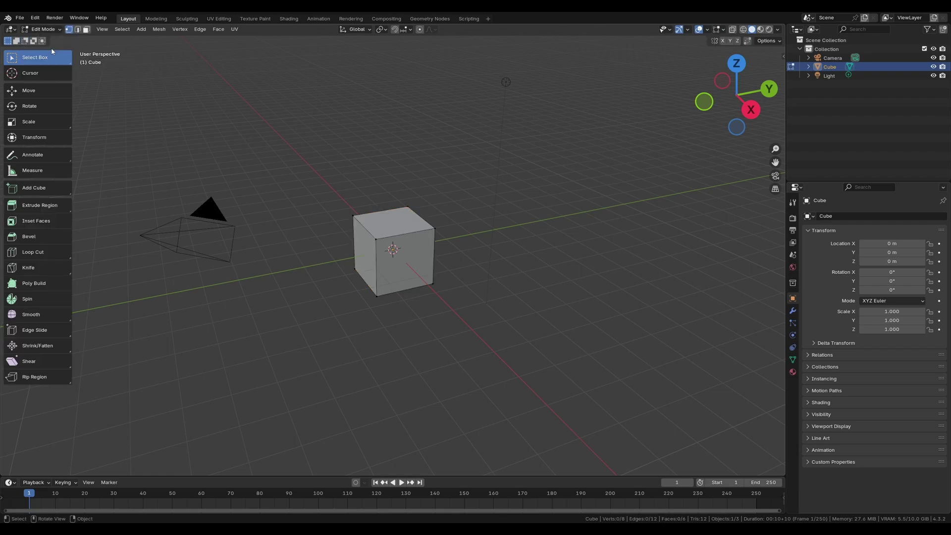
key(Tab)
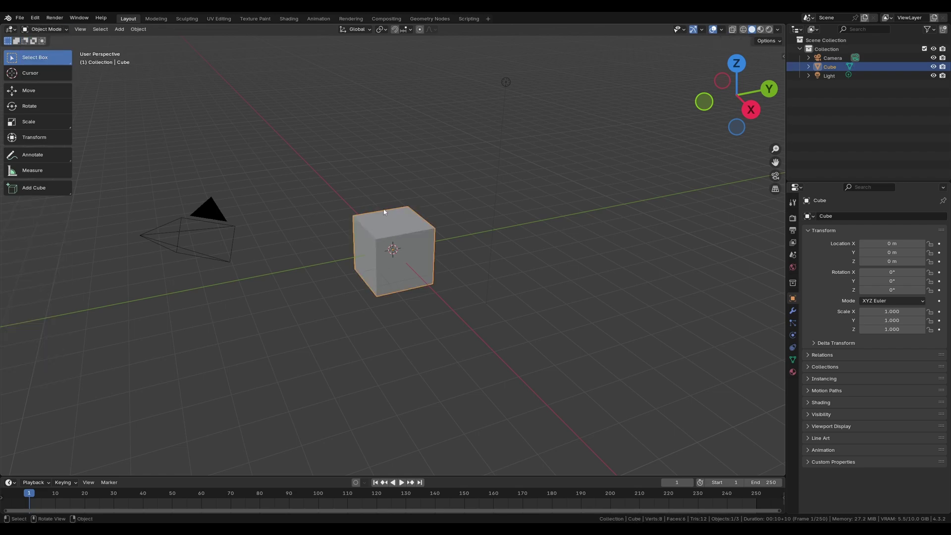
key(ctrl+Tab)
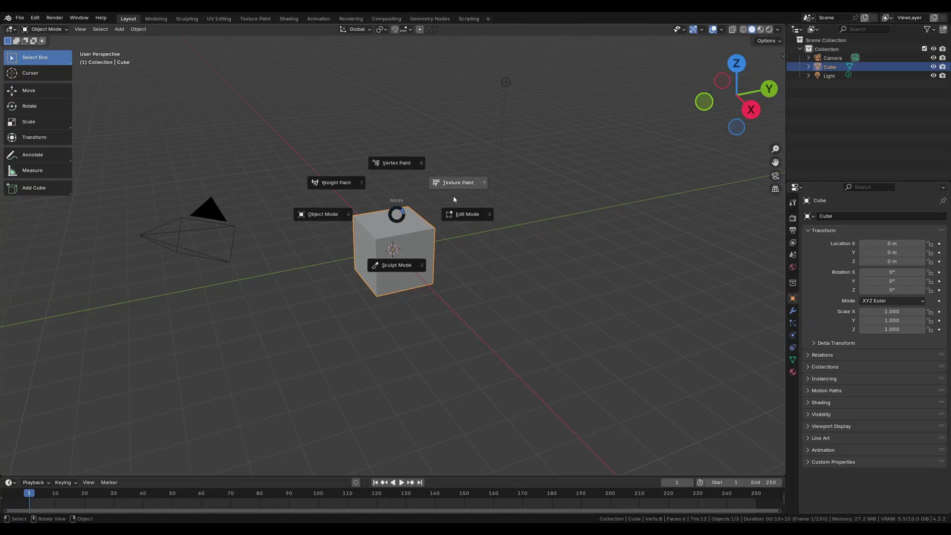
click(463, 214)
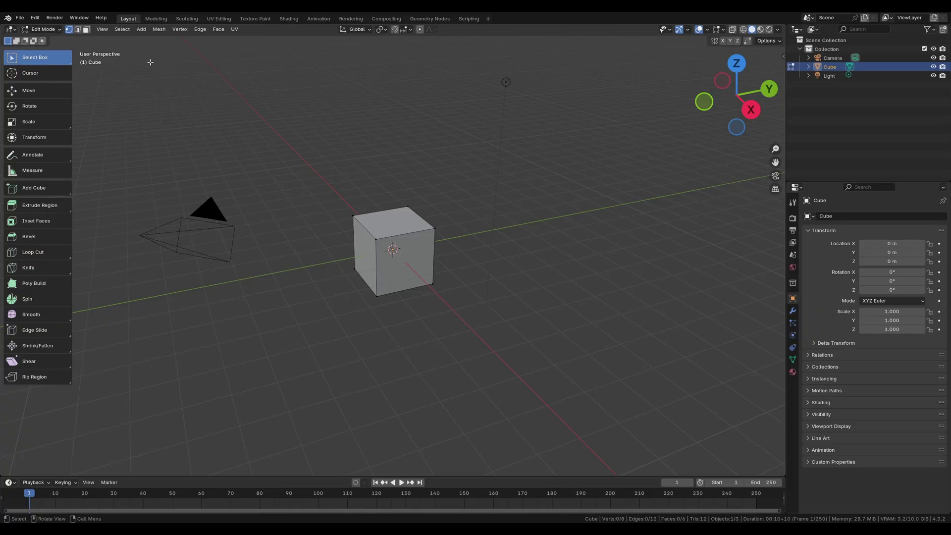
click(102, 29)
click(120, 30)
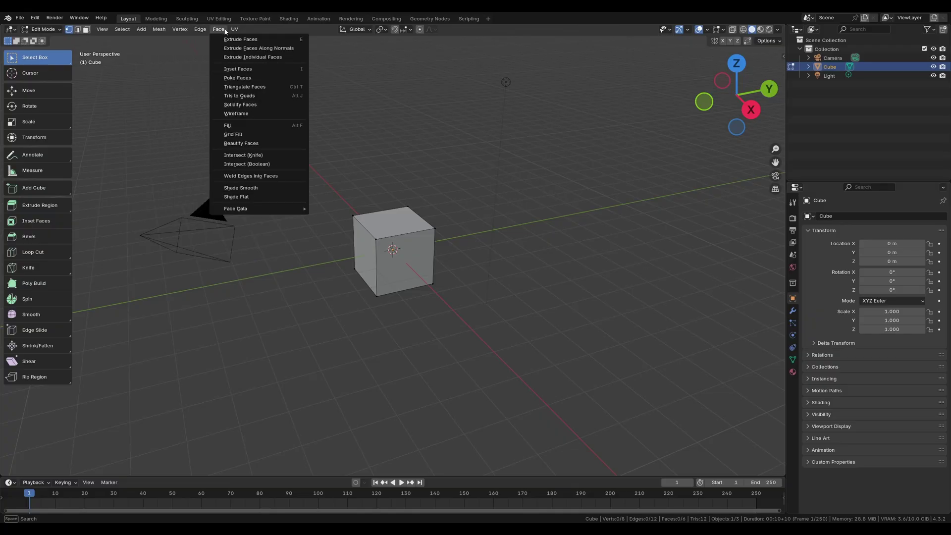
mouse_move(234, 28)
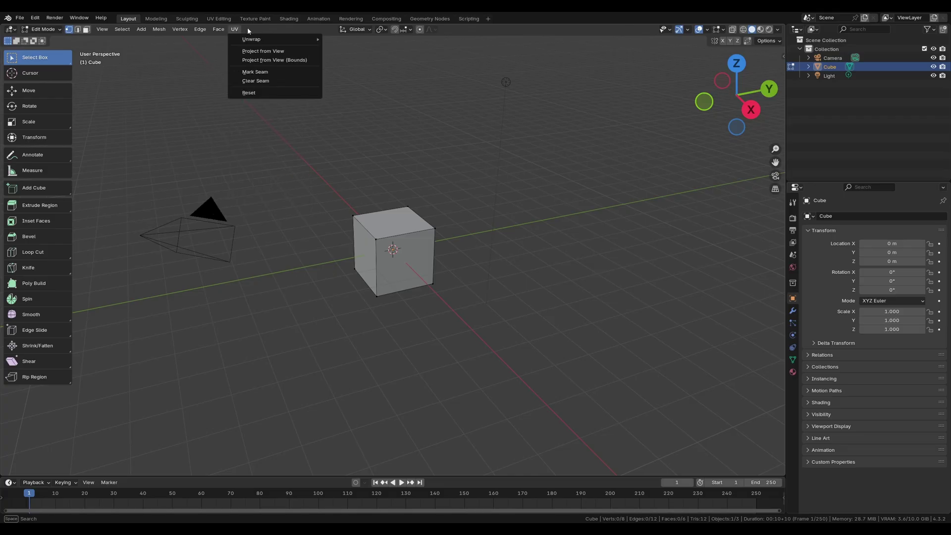
click(235, 33)
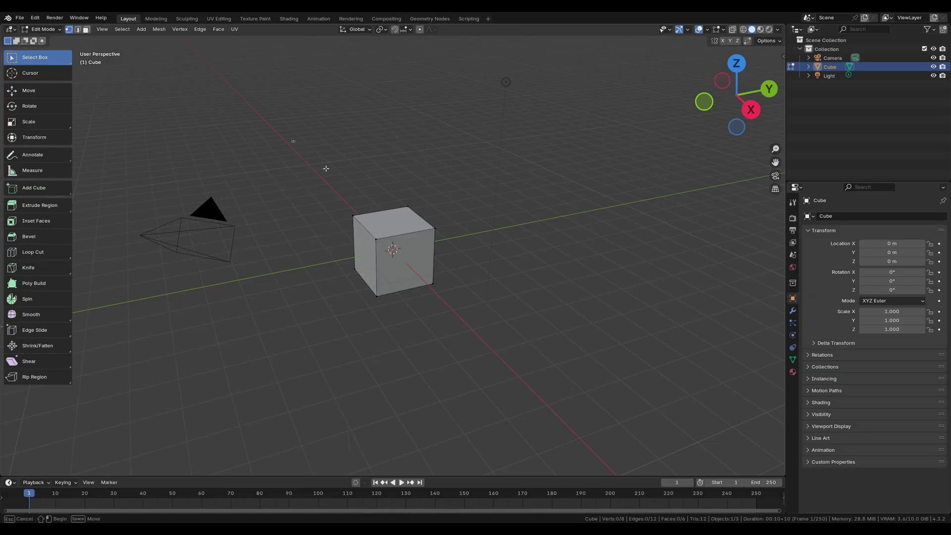
- Box-select the whole cube, then Shift-click the top-face vertices, finishing on one top vertex
drag(292, 141, 525, 340)
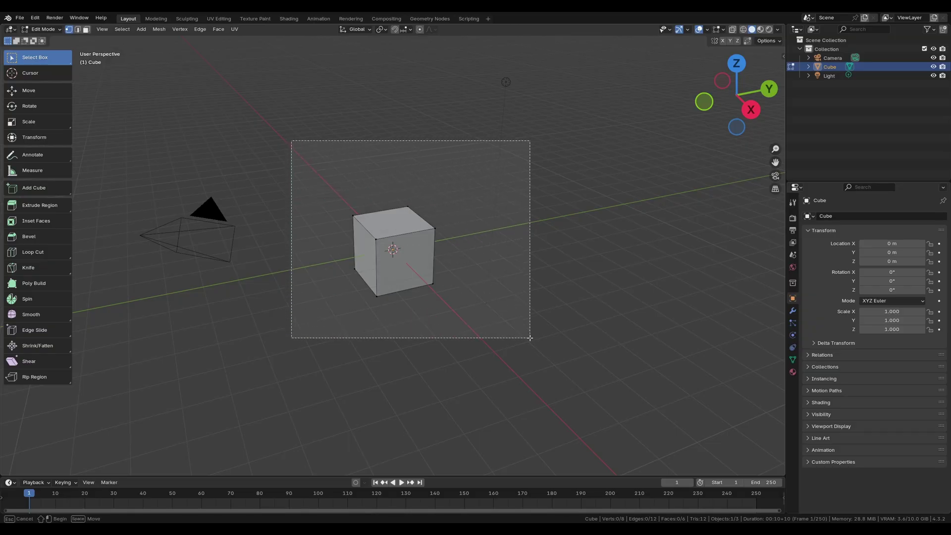
click(349, 209)
click(436, 230)
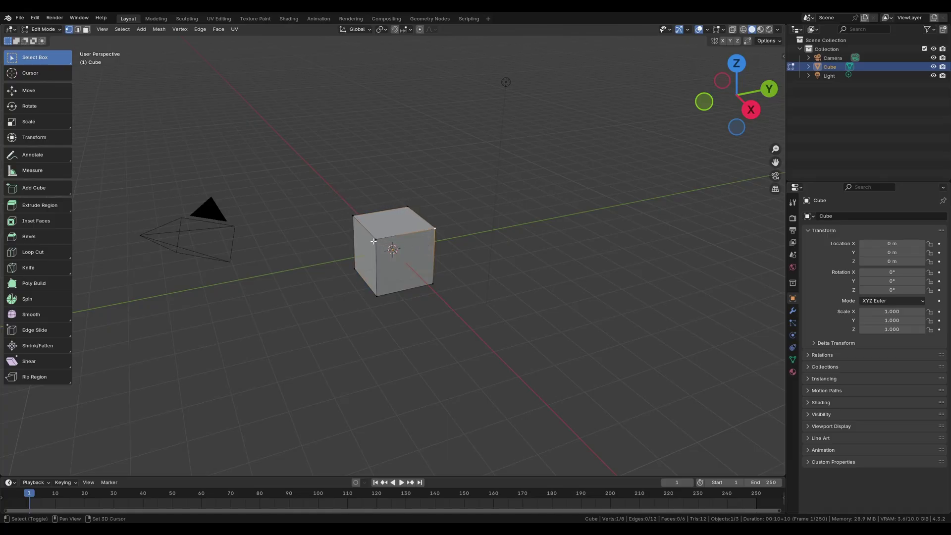
shift+click(374, 241)
shift+click(353, 216)
shift+click(407, 206)
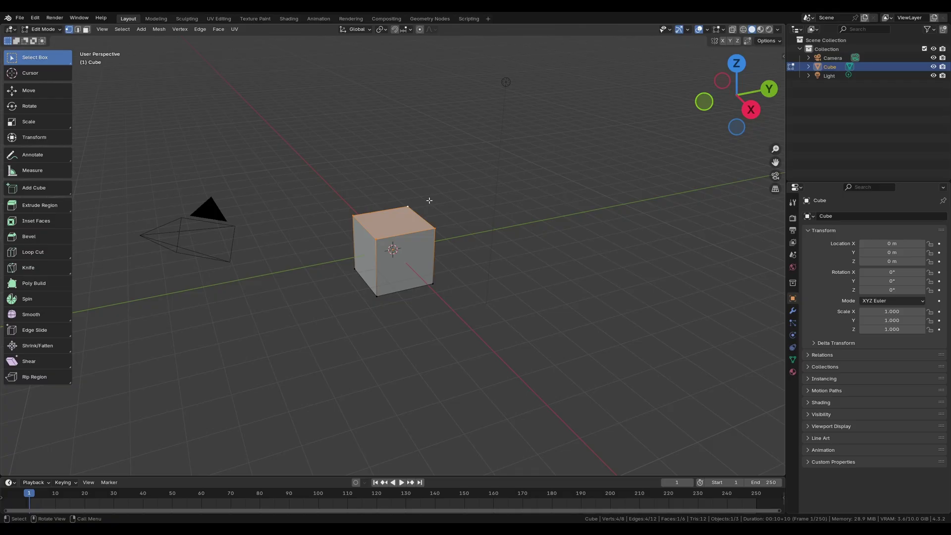
click(415, 209)
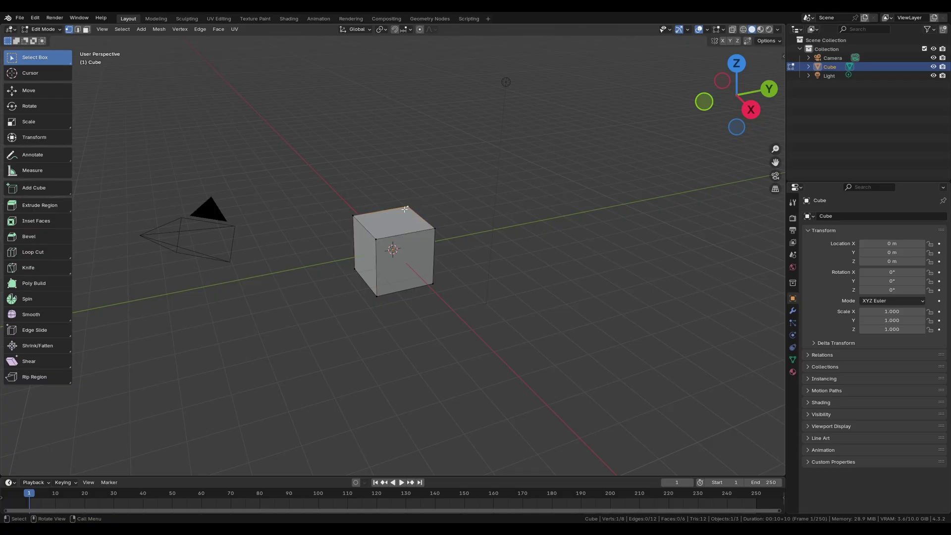
- Select all, deselect all, invert a one-vertex selection, then grow and shrink back to one vertex
key(a)
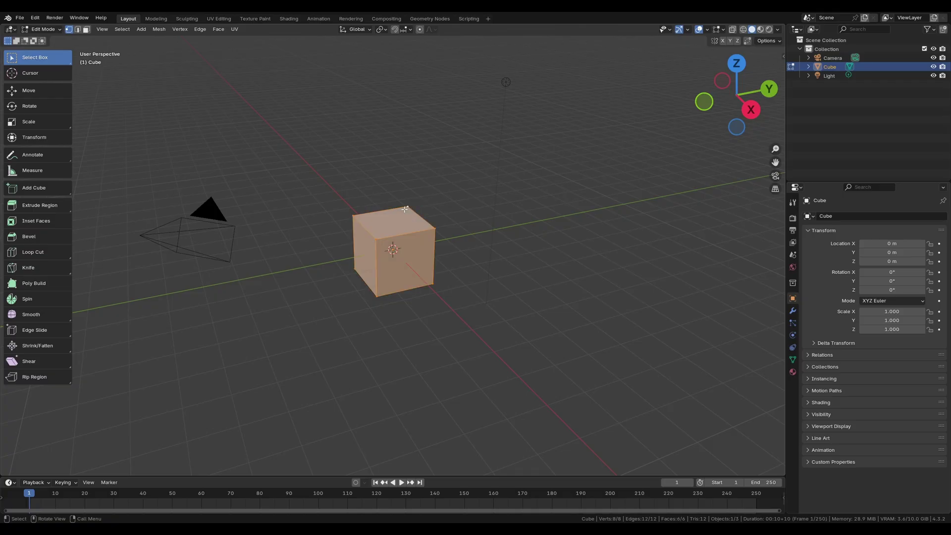
key(alt)
key(alt+a)
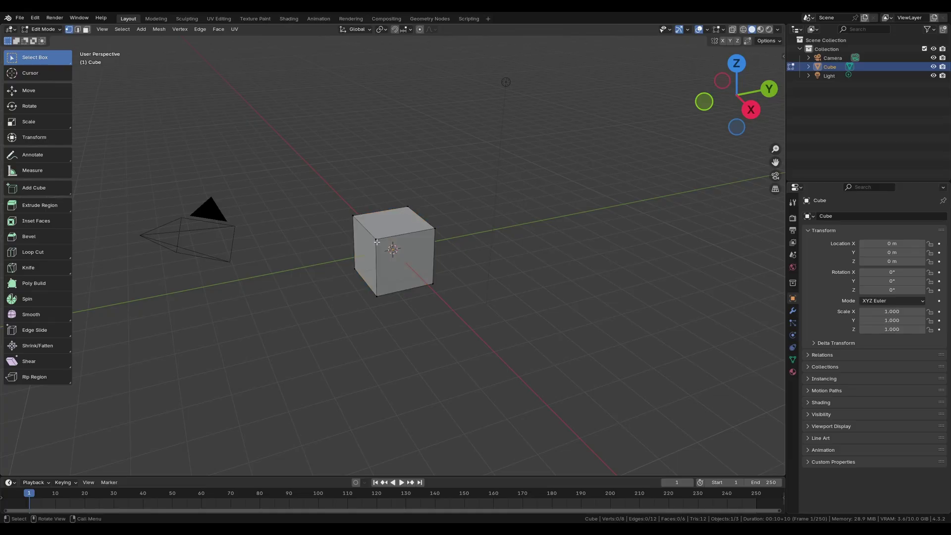
click(376, 242)
key(ctrl)
key(ctrl+i)
key(ctrl+i)
key(ctrl+KP_Add)
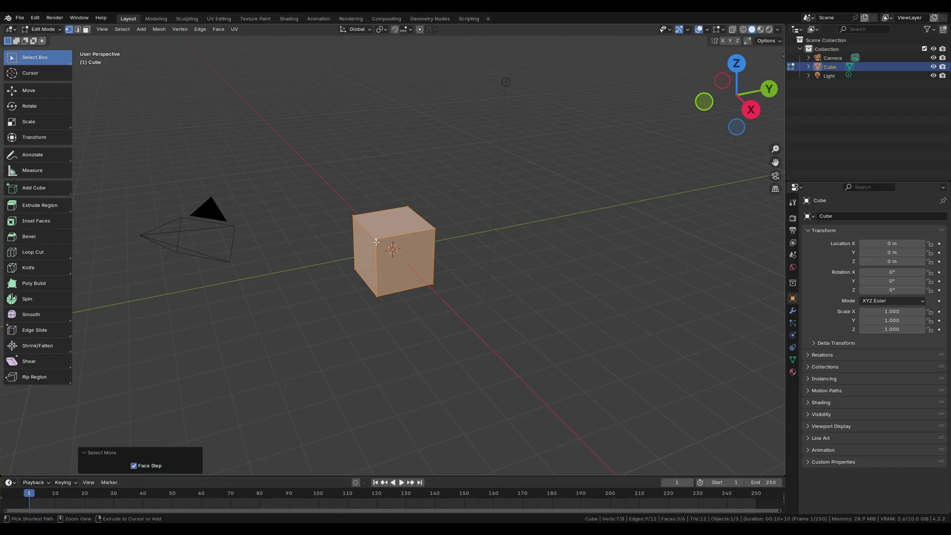
key(ctrl+KP_Subtract)
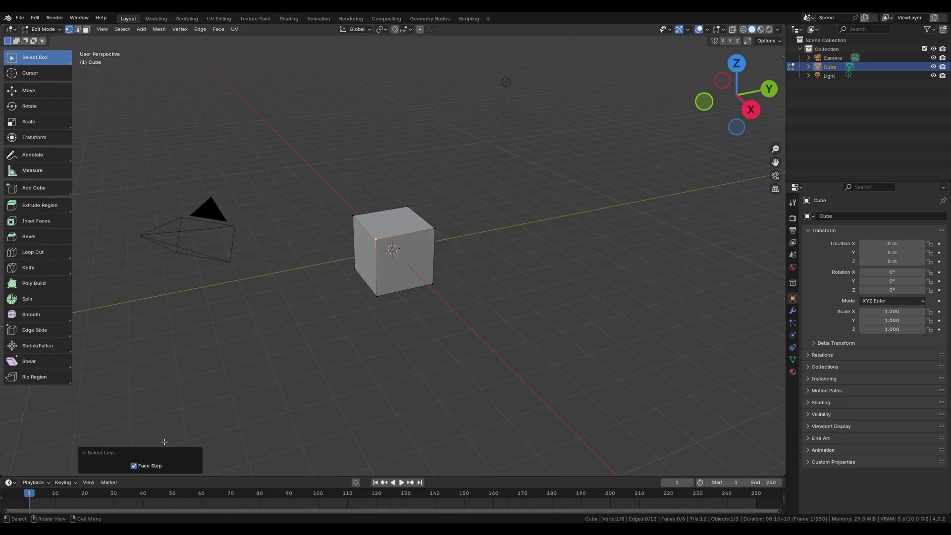
- In face select mode, select the top face and grow then shrink the selection
click(134, 466)
scroll(345, 205, up, 5)
key(3)
click(424, 200)
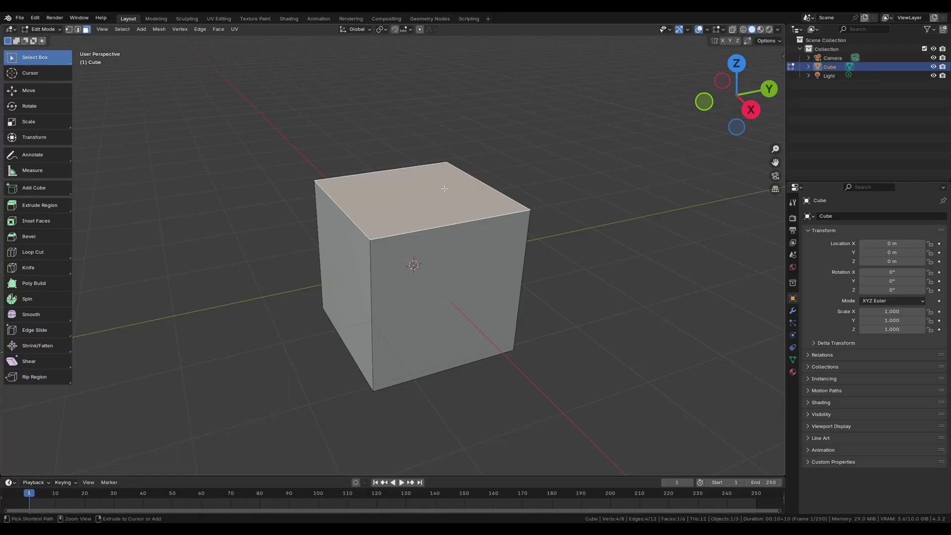
key(ctrl+KP_Add)
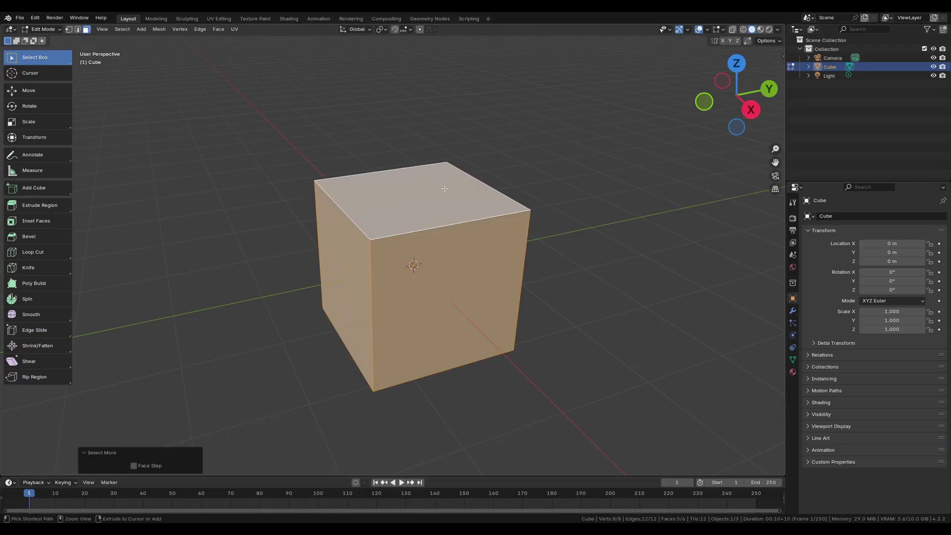
key(ctrl+KP_Subtract)
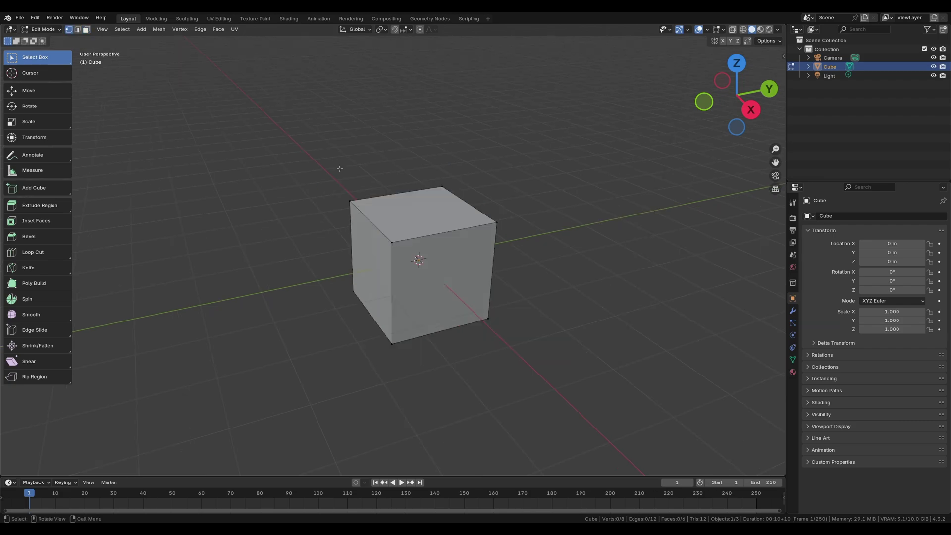
click(123, 29)
- Select the whole mesh and try moving and scaling it, cancelling both so nothing changes
key(a)
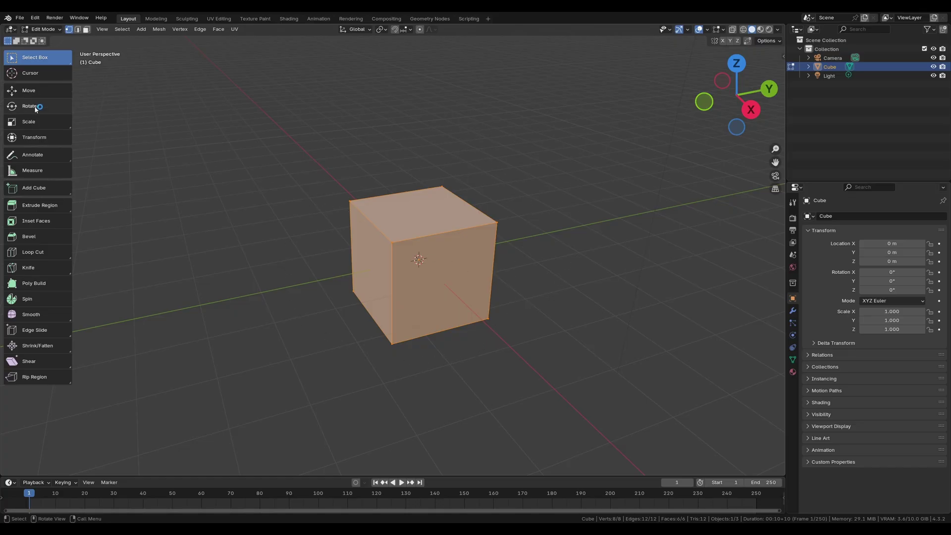
key(g)
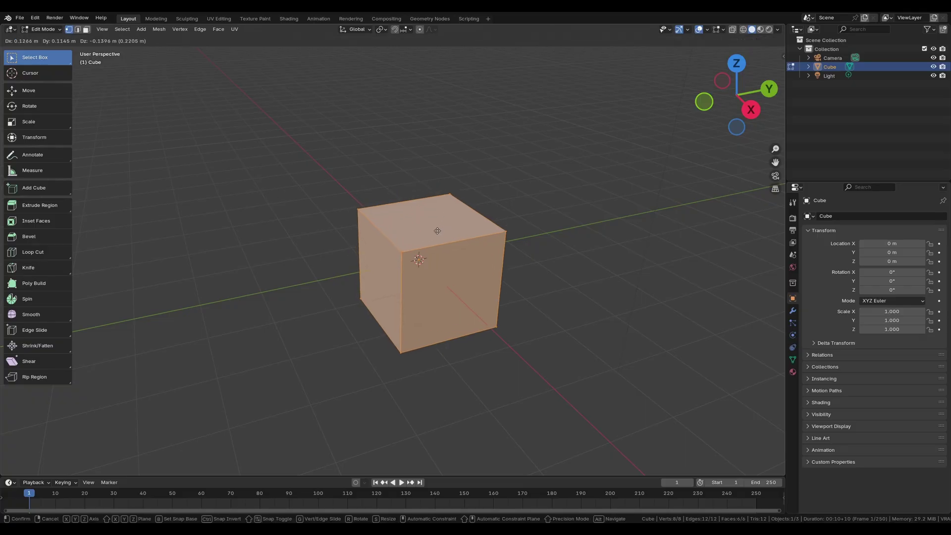
key(s)
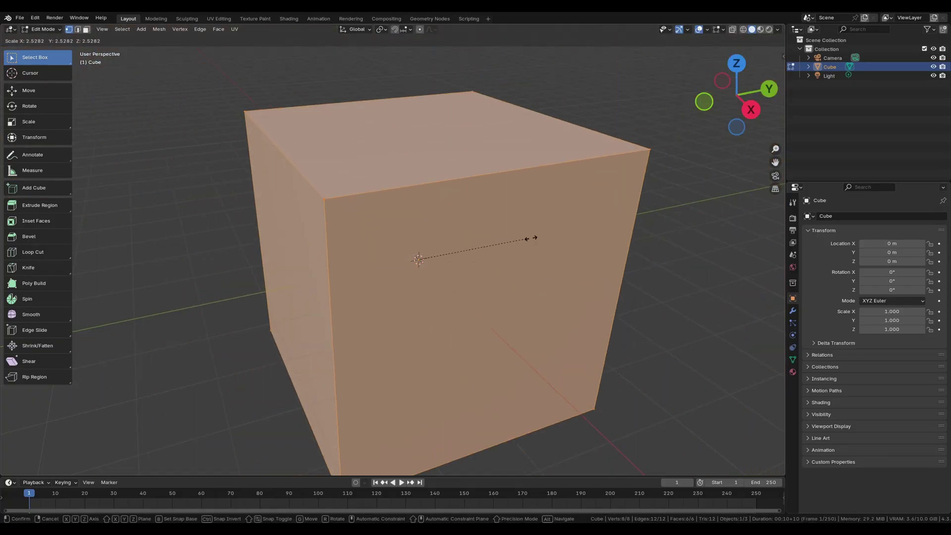
key(Escape)
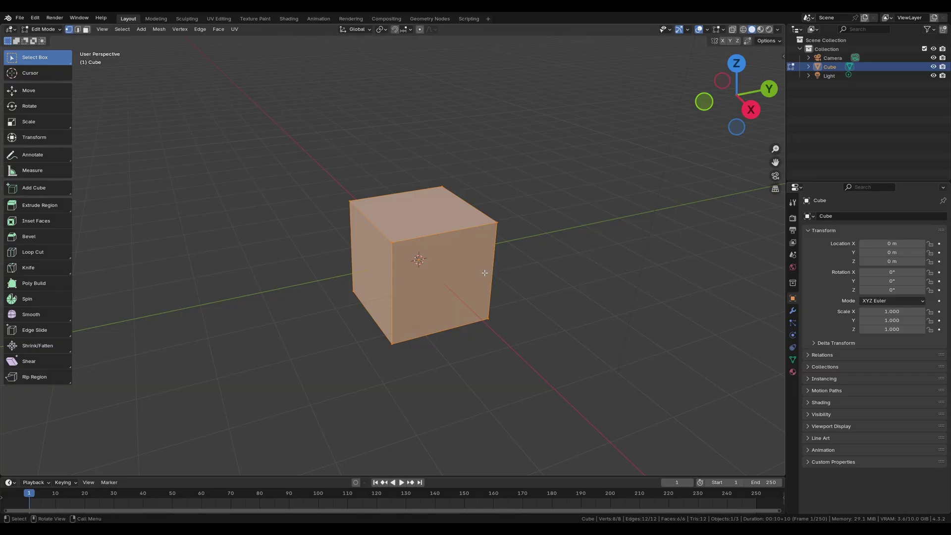
key(g)
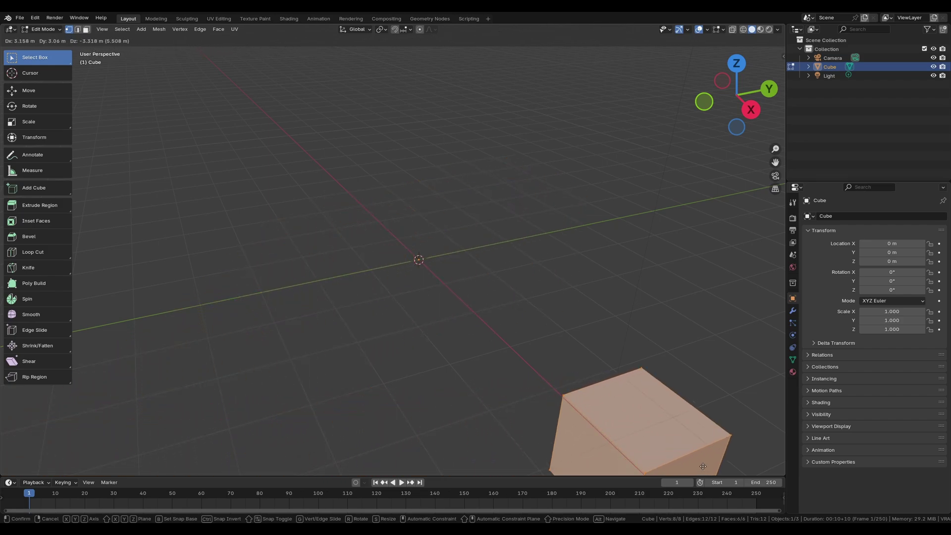
key(Escape)
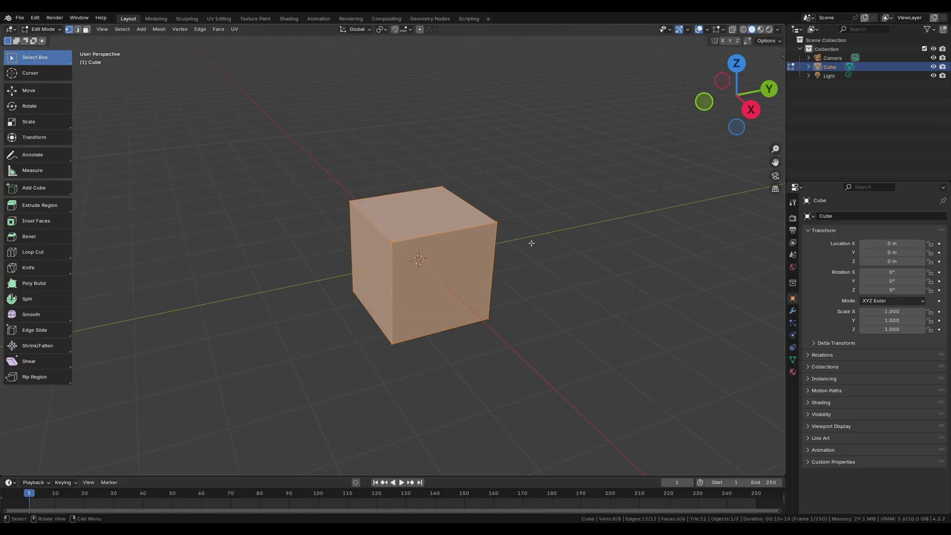
- Lift the top face about 4.5 m along Z and shrink it to 0.041 into a spire
click(532, 243)
scroll(322, 196, down, 3)
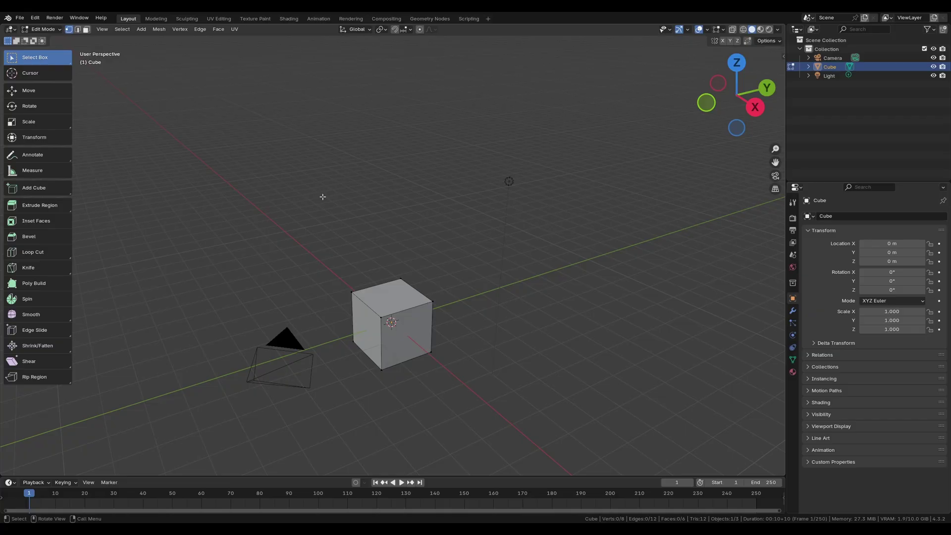
key(3)
click(392, 293)
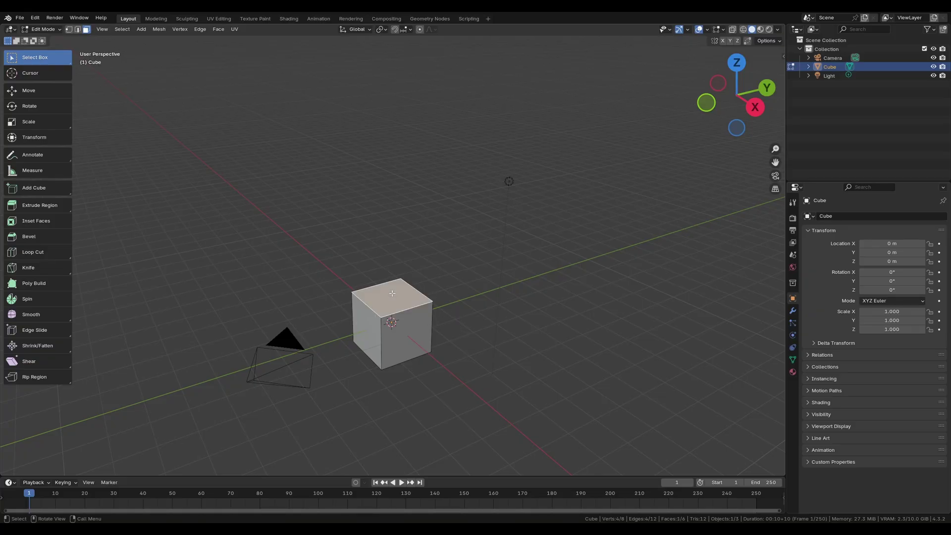
key(g)
key(z)
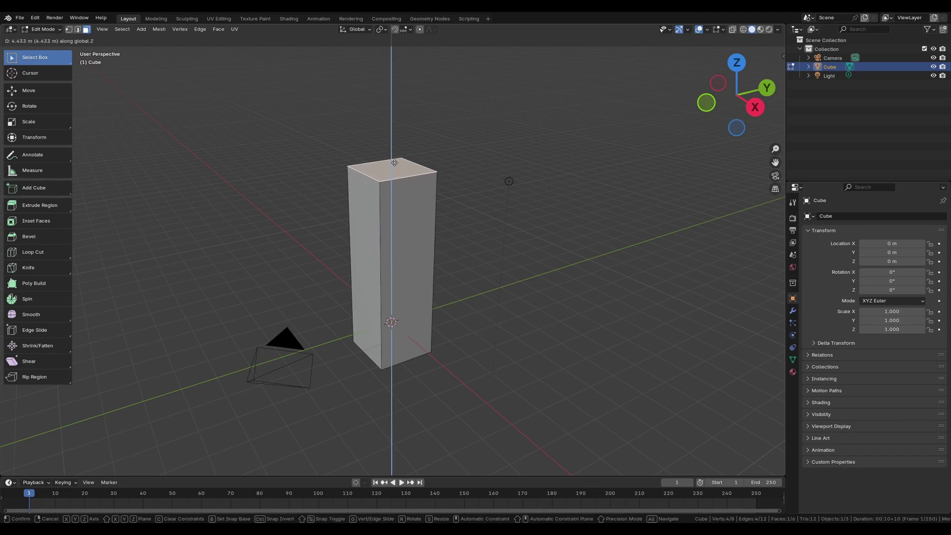
click(394, 162)
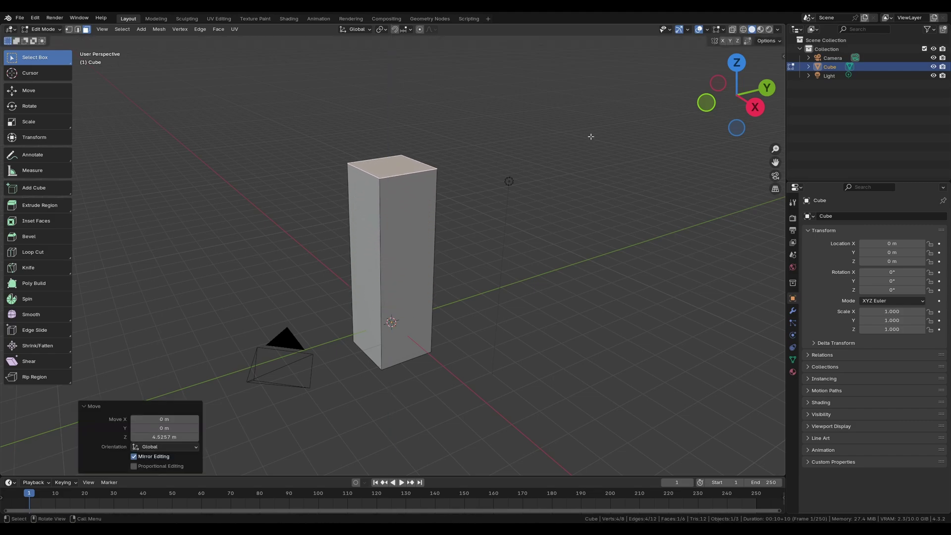
key(s)
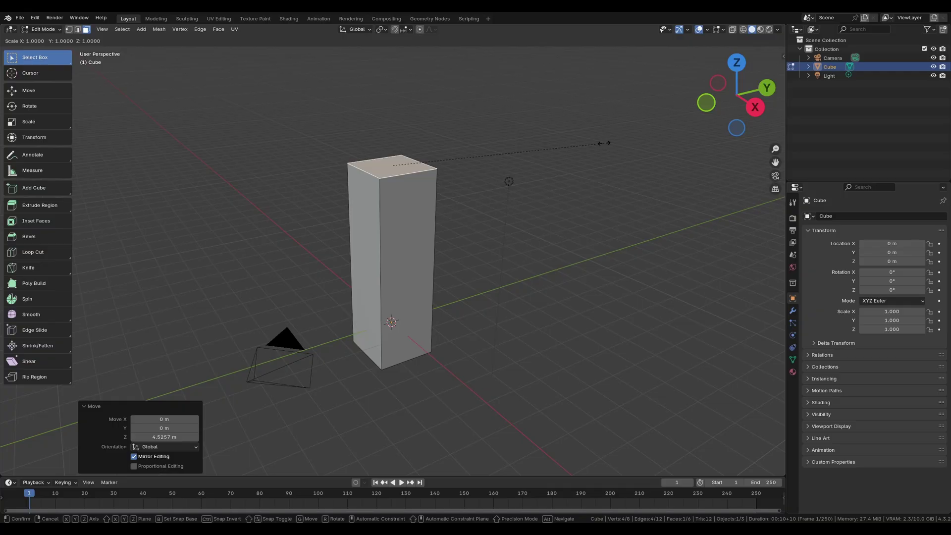
click(398, 159)
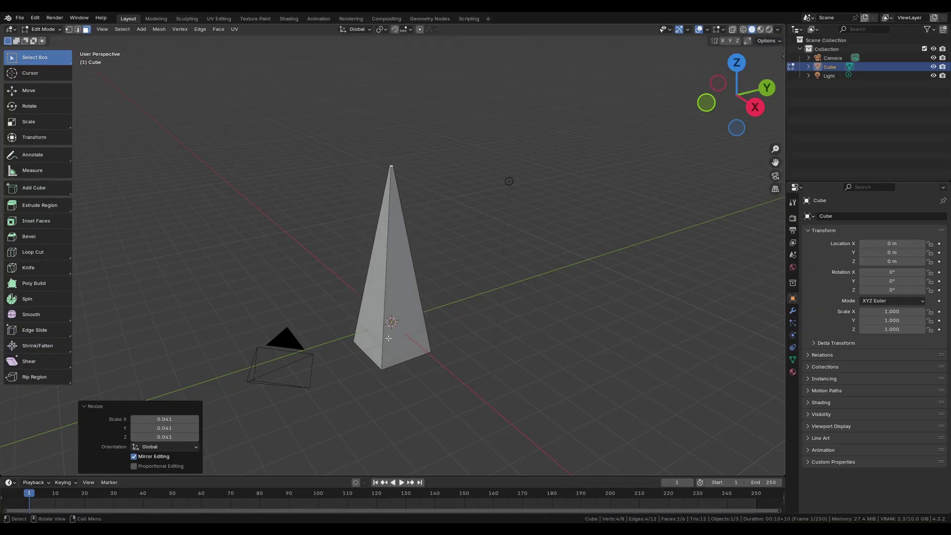
- Widen the bottom face 3.815 times, then undo both tapers back to the tall box
middle_drag(388, 339, 396, 341)
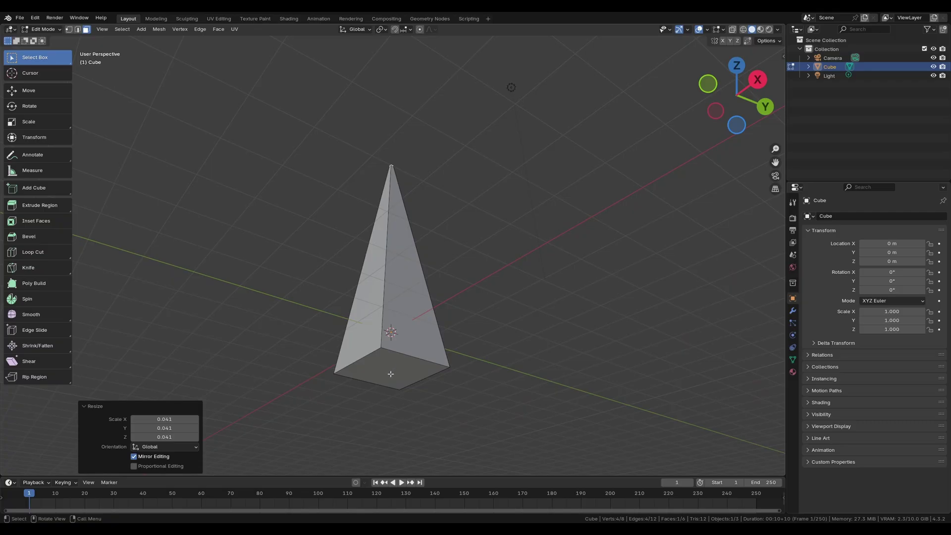
click(391, 374)
middle_drag(445, 109, 441, 190)
scroll(443, 187, down, 2)
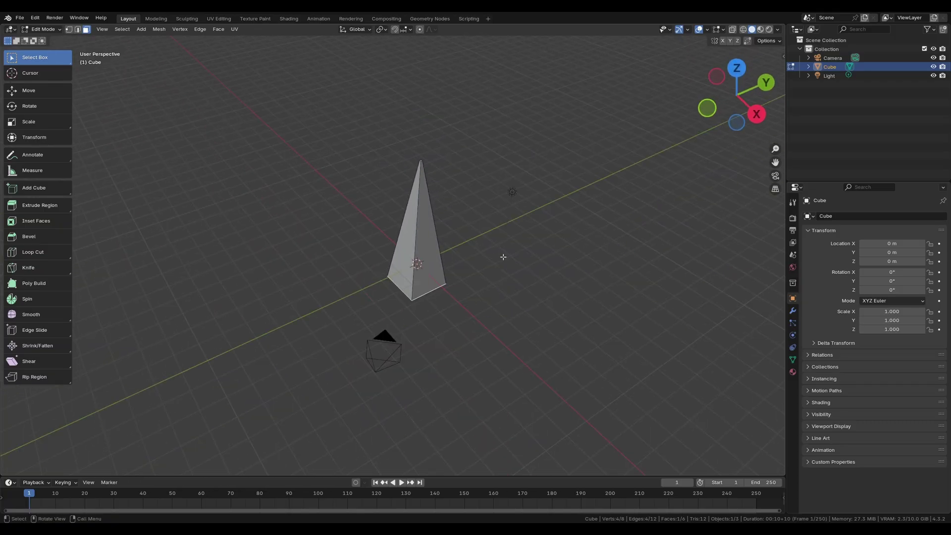
key(s)
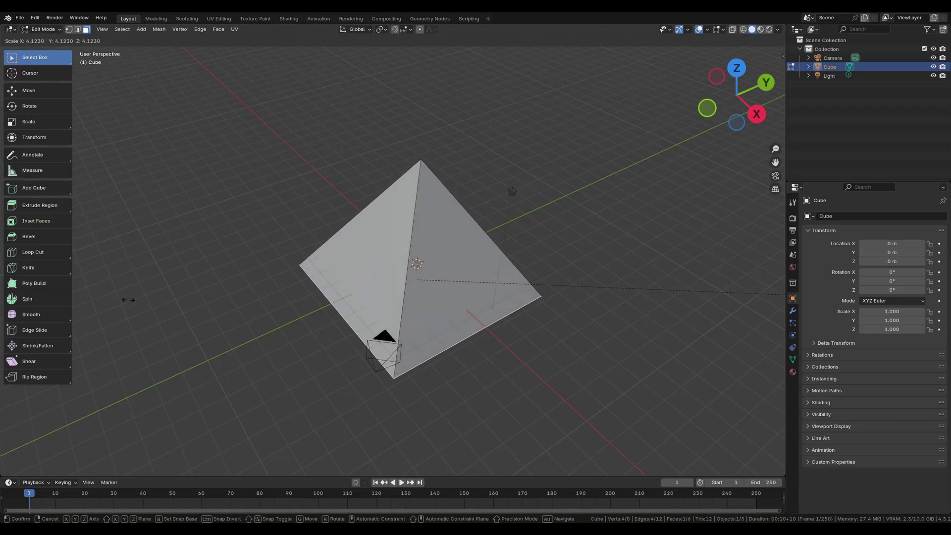
click(92, 293)
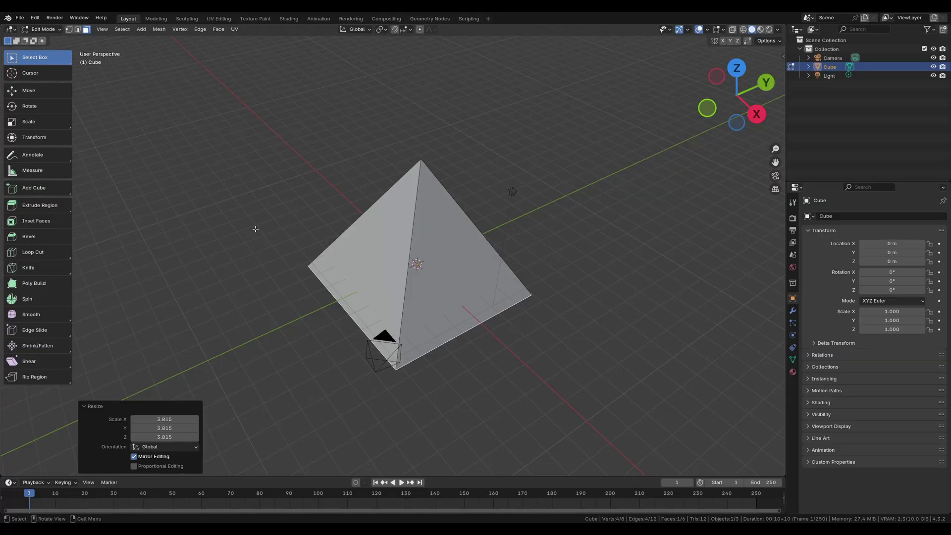
middle_drag(255, 229, 532, 256)
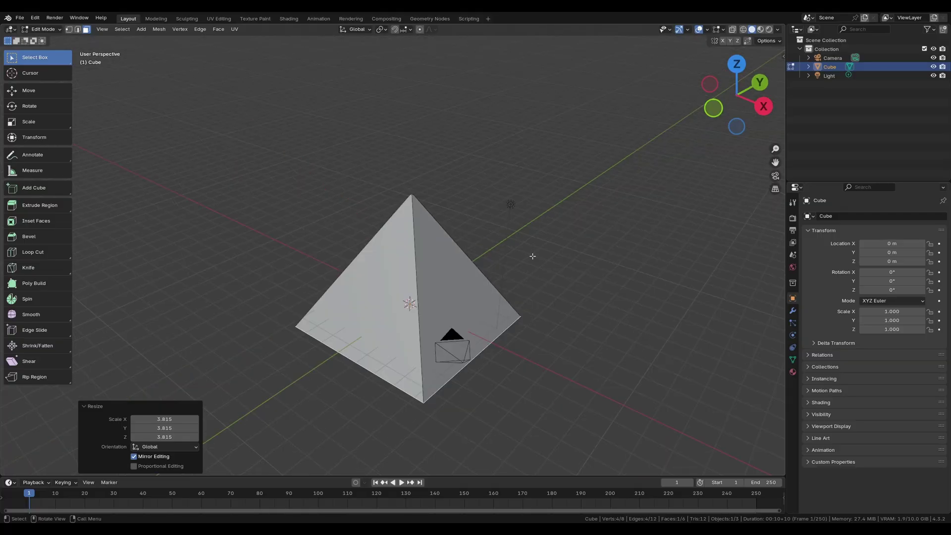
click(533, 256)
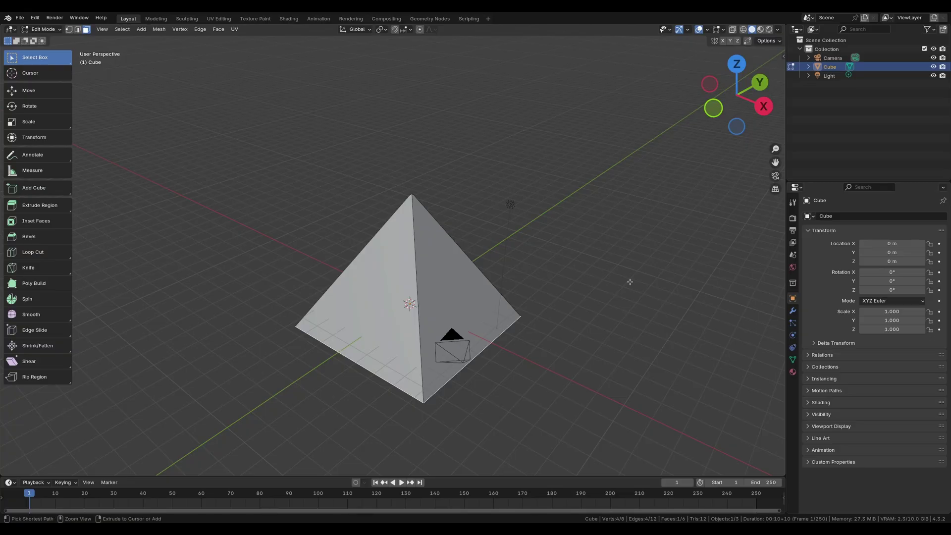
key(ctrl+z)
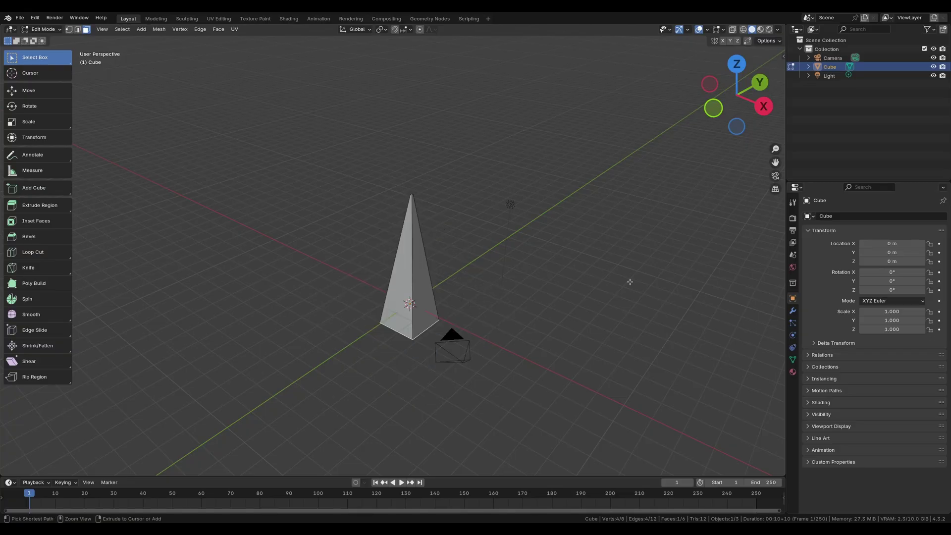
key(ctrl+z)
key(ctrl+z)
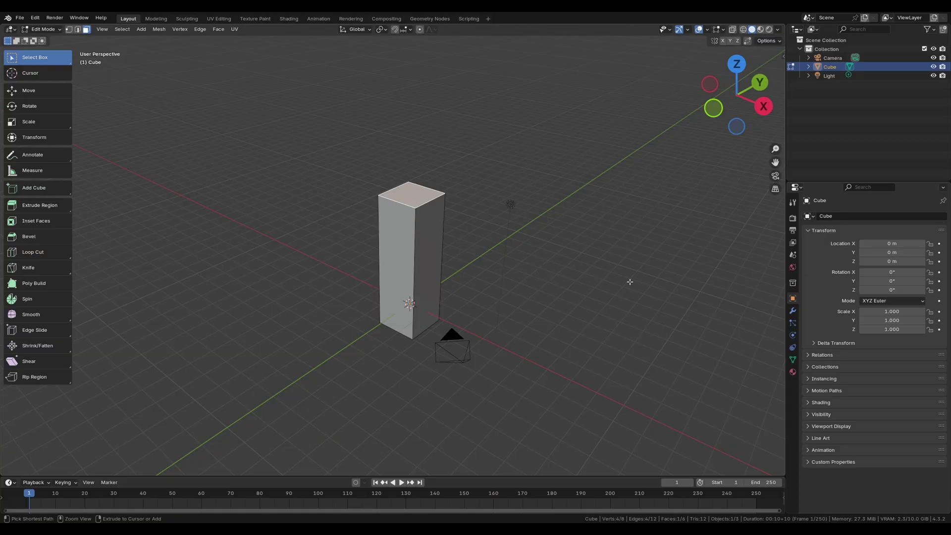
key(ctrl+z)
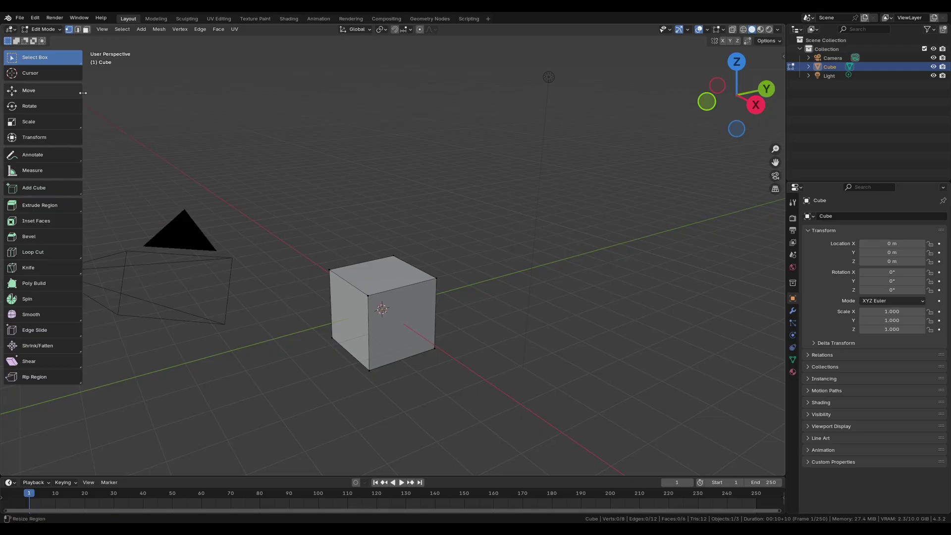
- Collapse the toolbar to icons and widen it again, then view the Extrude Region flyout variants
drag(83, 93, 29, 96)
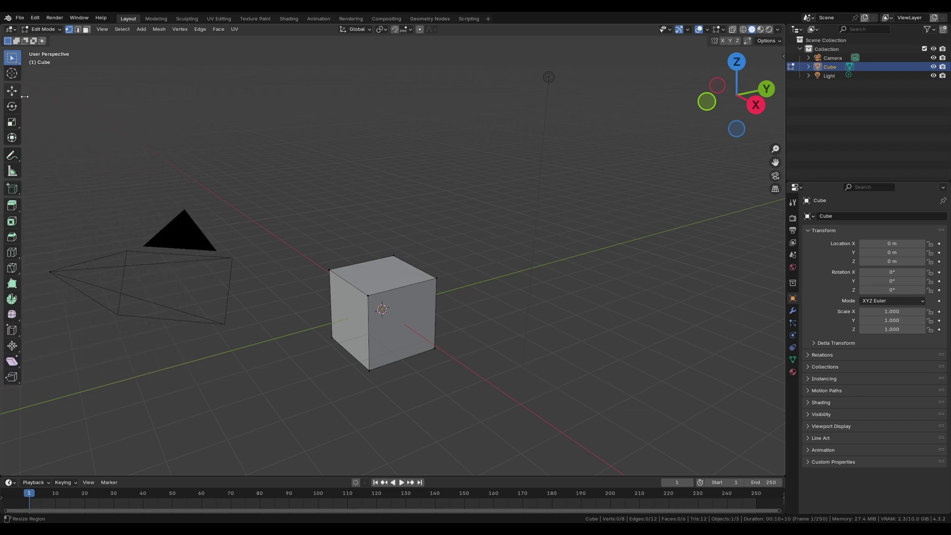
drag(25, 96, 78, 104)
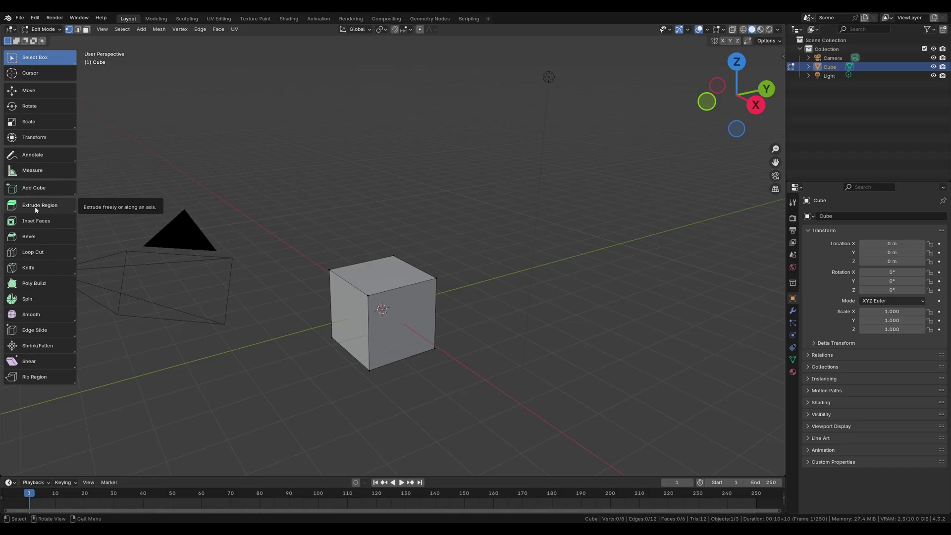
drag(35, 210, 348, 226)
scroll(348, 225, down, 3)
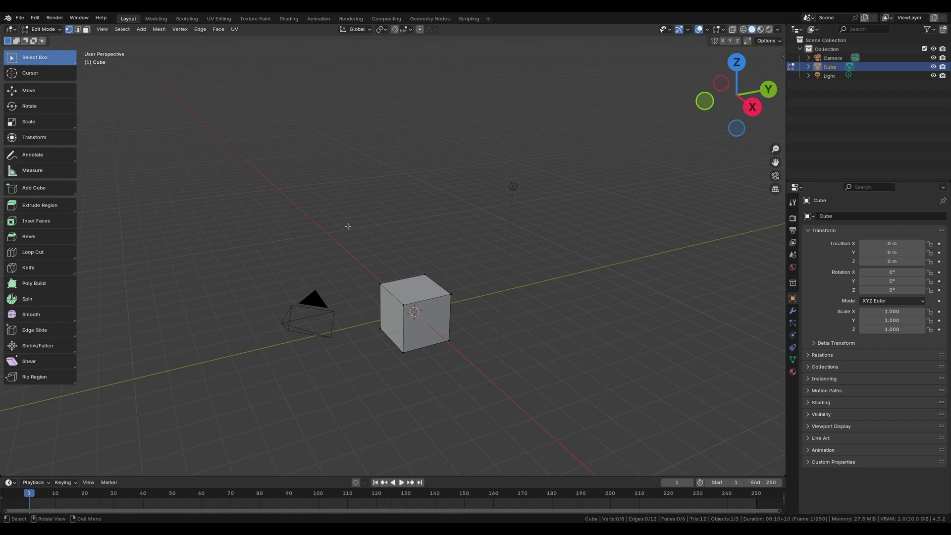
- Scale the entire cube to 0.5 and choose Extrude Region with nothing selected
key(a)
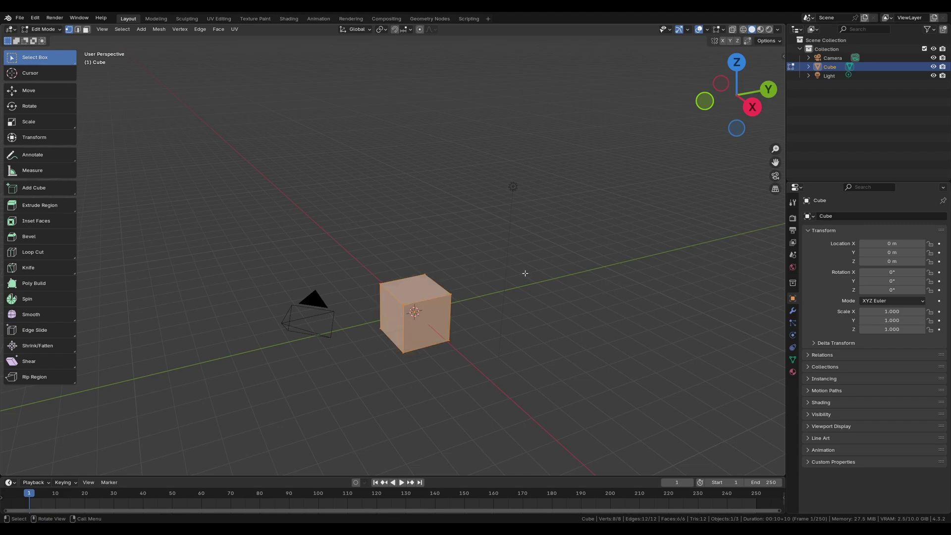
text(s)
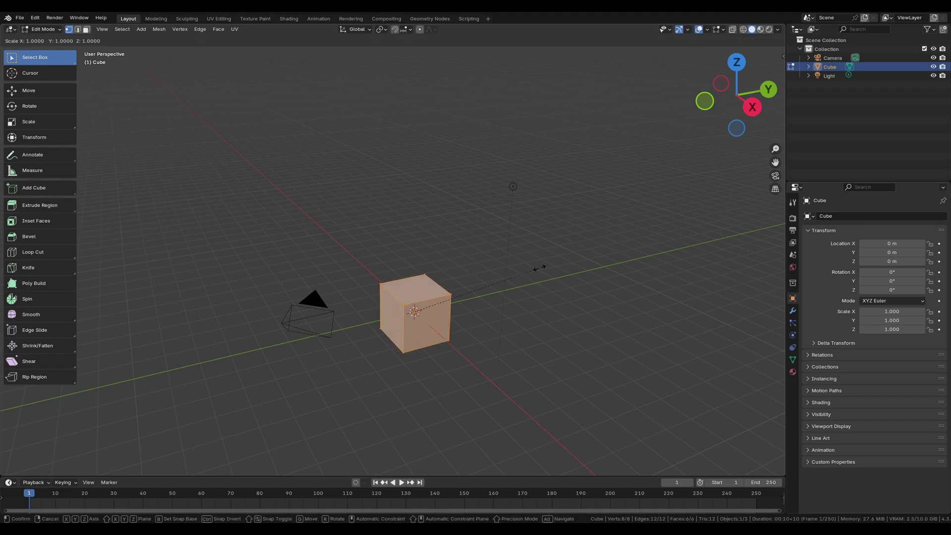
text(0.5)
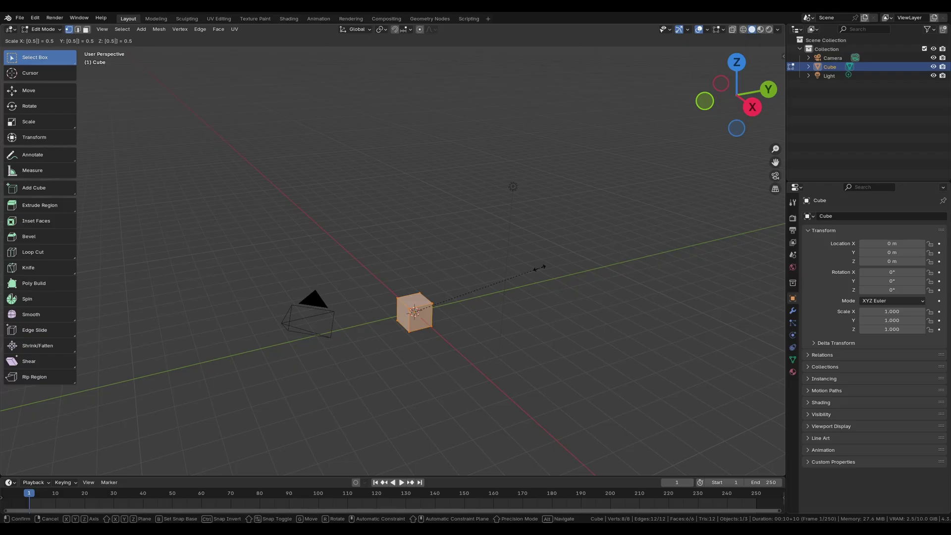
key(Return)
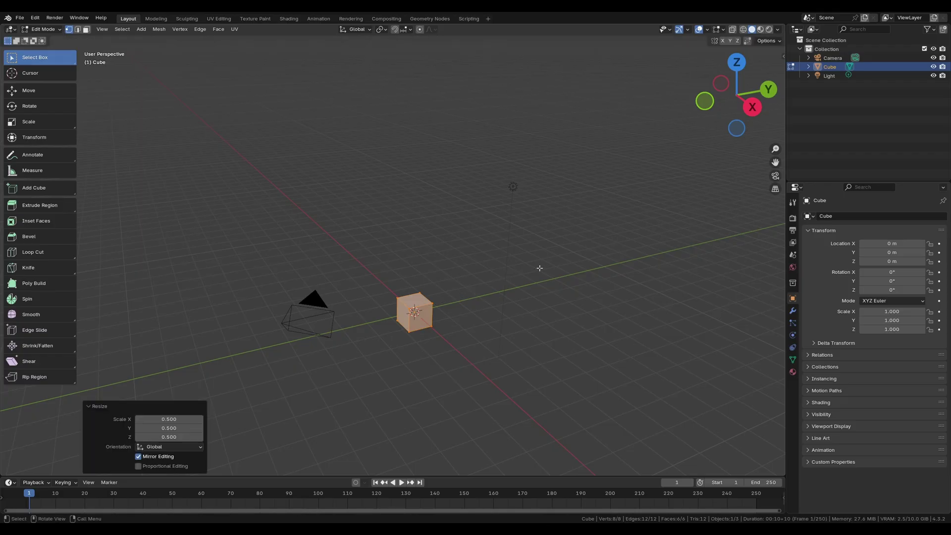
click(22, 208)
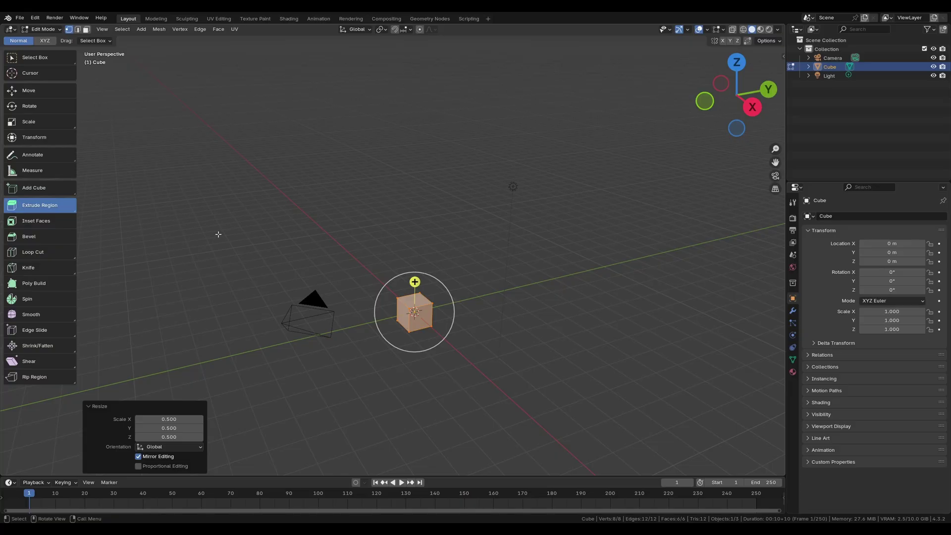
click(462, 318)
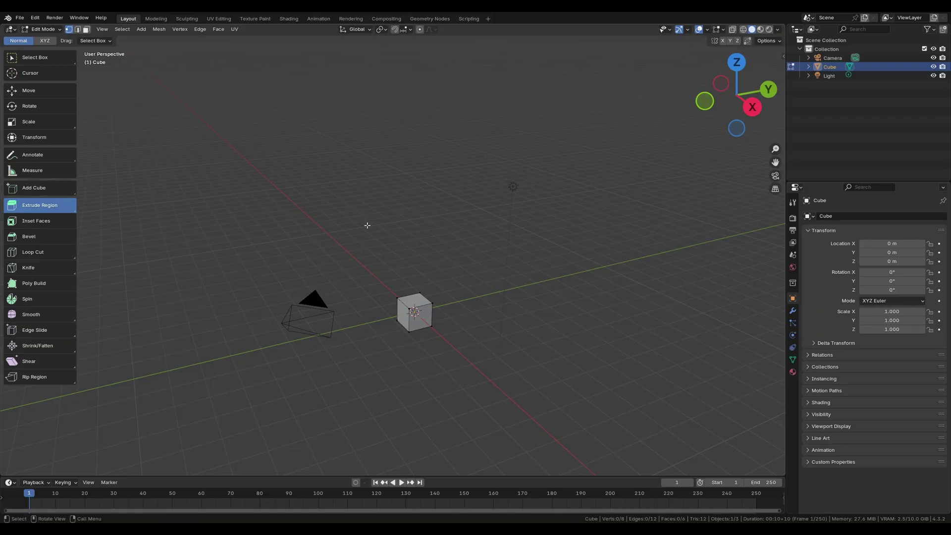
- Extrude the cube's right-hand face 5 m into a long bar
key(3)
middle_drag(573, 275, 474, 256)
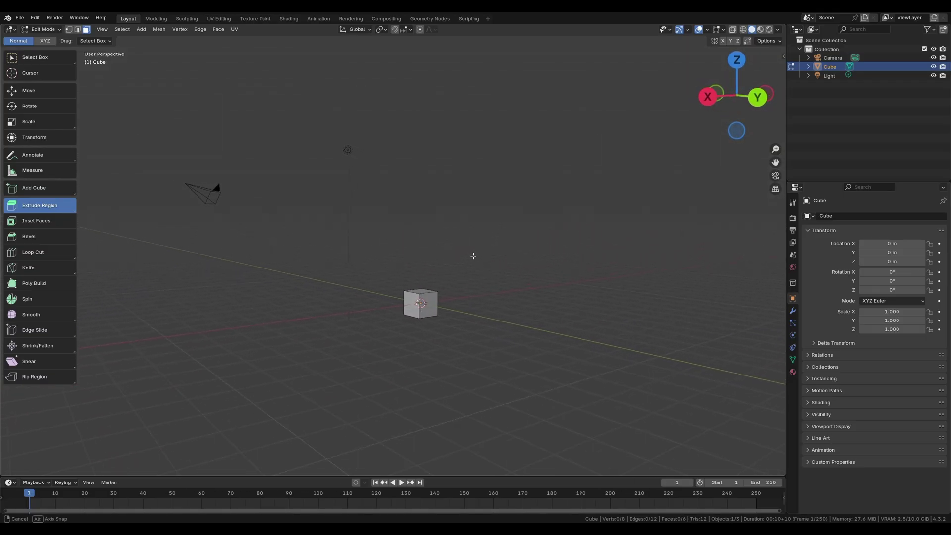
click(425, 314)
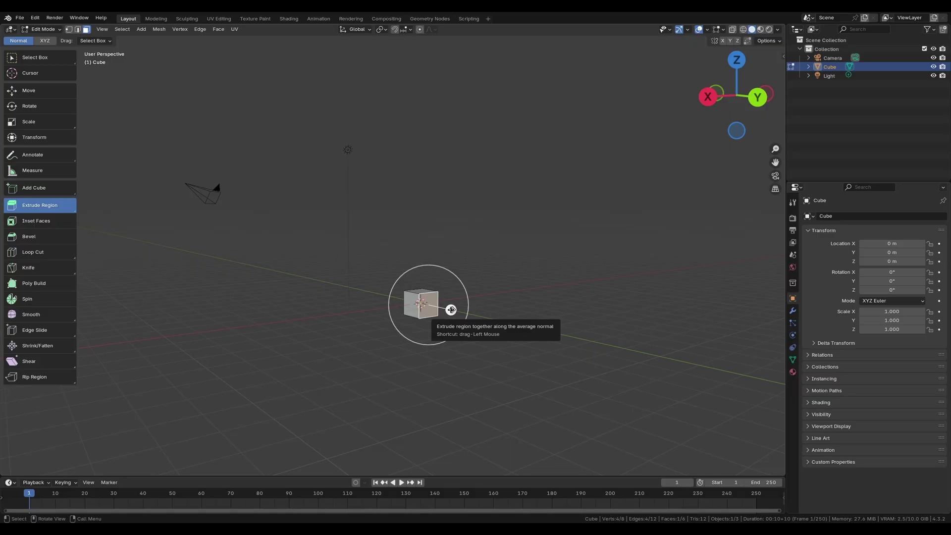
mouse_move(451, 310)
mouse_down()
mouse_move(520, 288)
mouse_move(616, 307)
mouse_up()
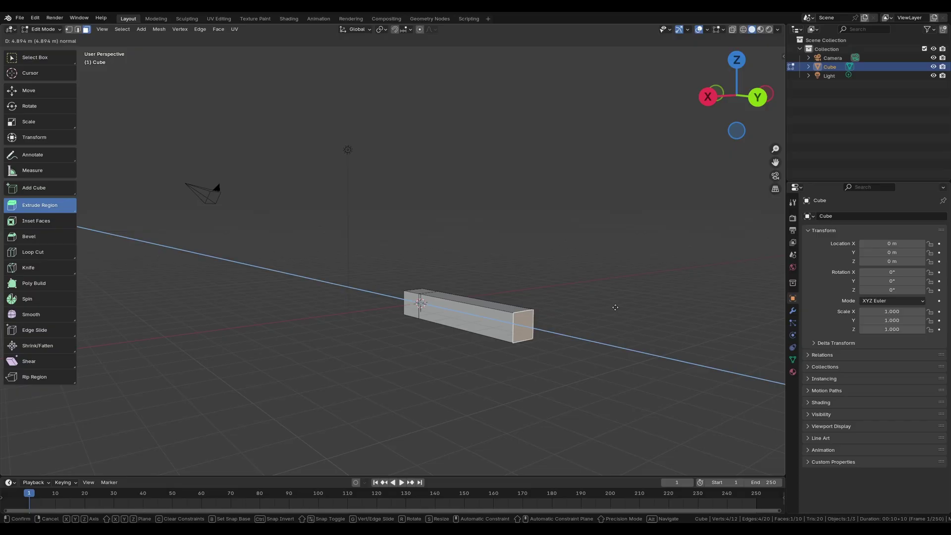
text(5)
key(Return)
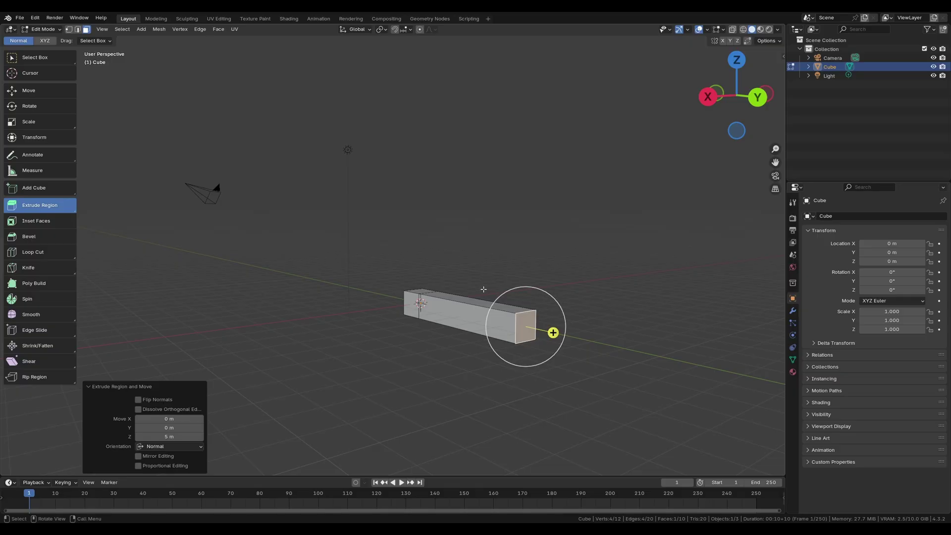
- Extrude the near end face of the bar by 1 m
click(407, 299)
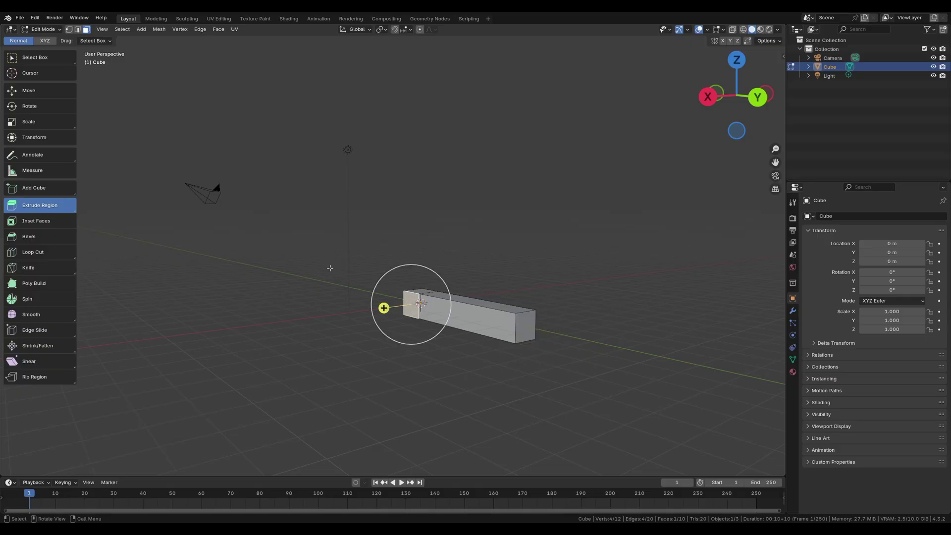
middle_drag(330, 267, 409, 298)
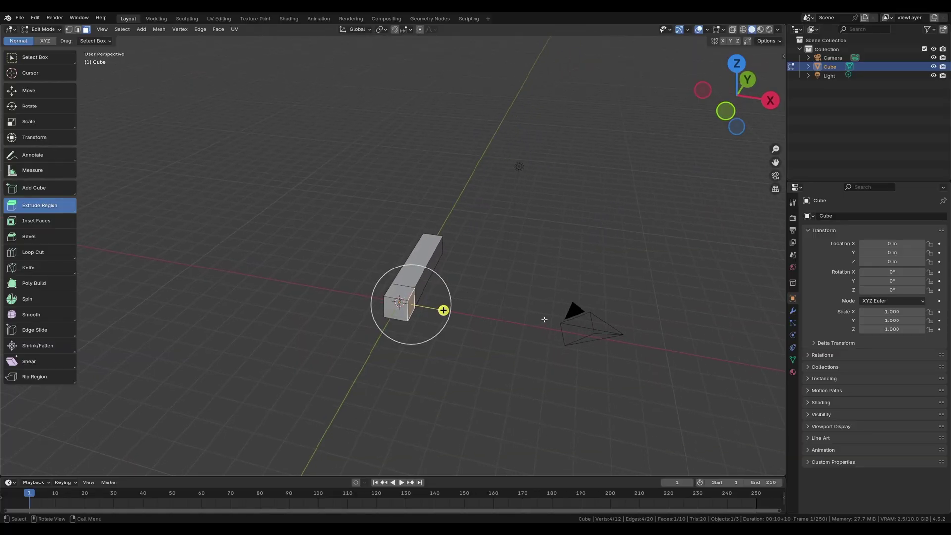
text(e)
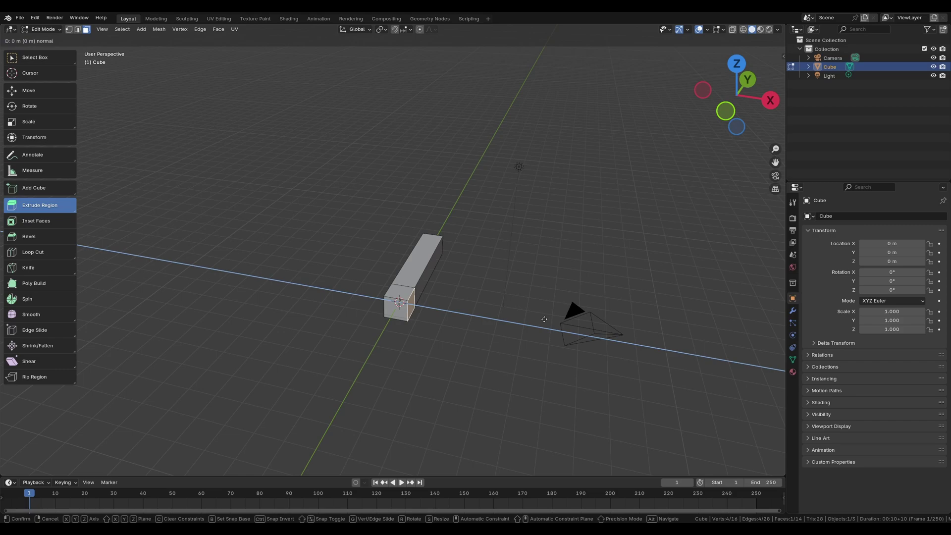
text(2)
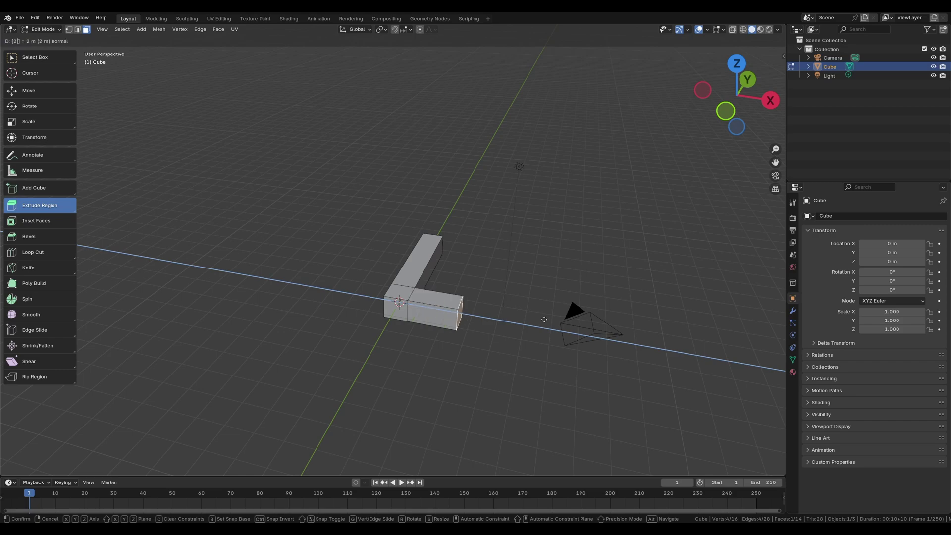
key(BackSpace)
text(1)
key(Return)
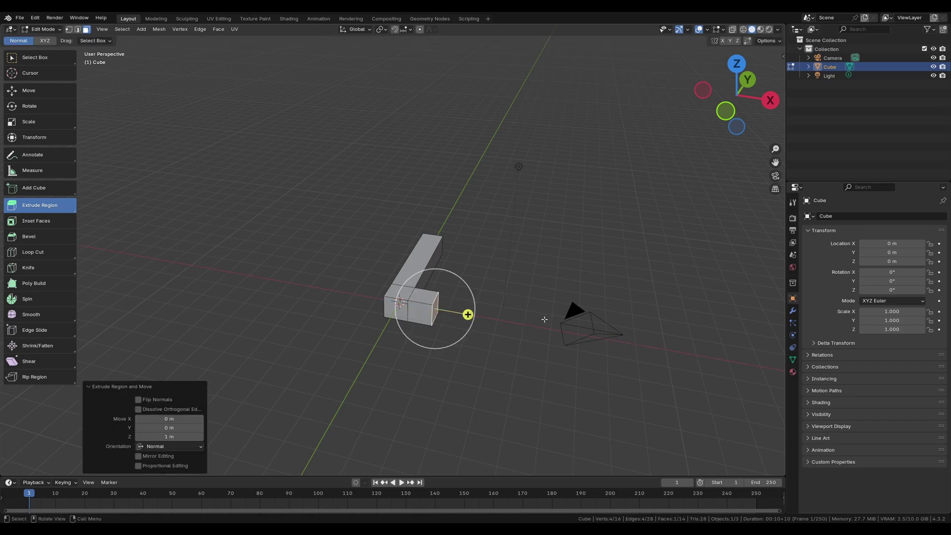
- Extrude both side faces of the centre block 1 m each to complete the cross
middle_drag(473, 281, 414, 304)
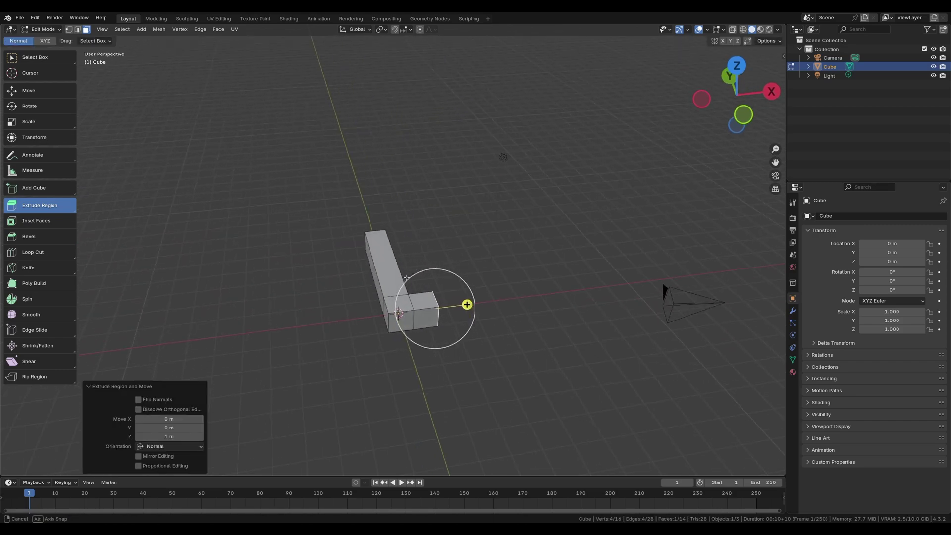
click(395, 323)
text(e1)
key(Return)
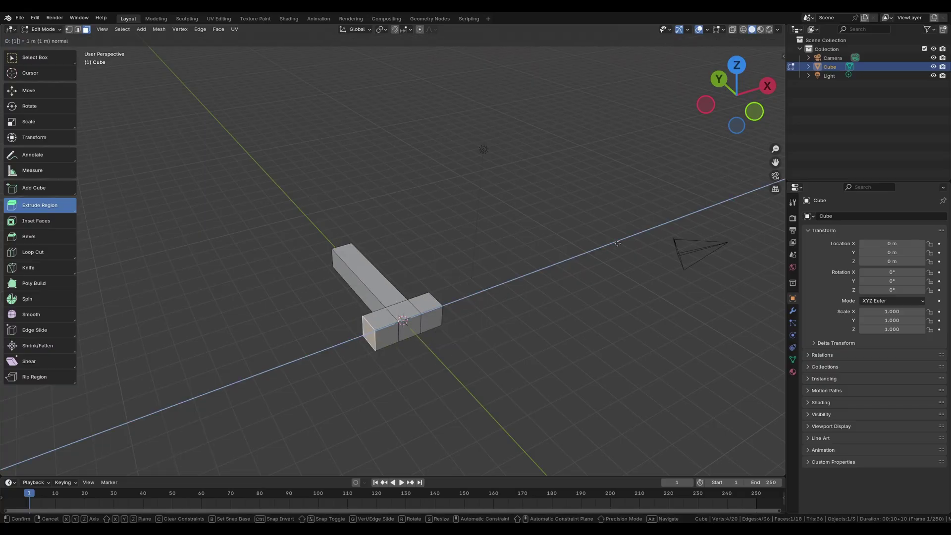
click(418, 323)
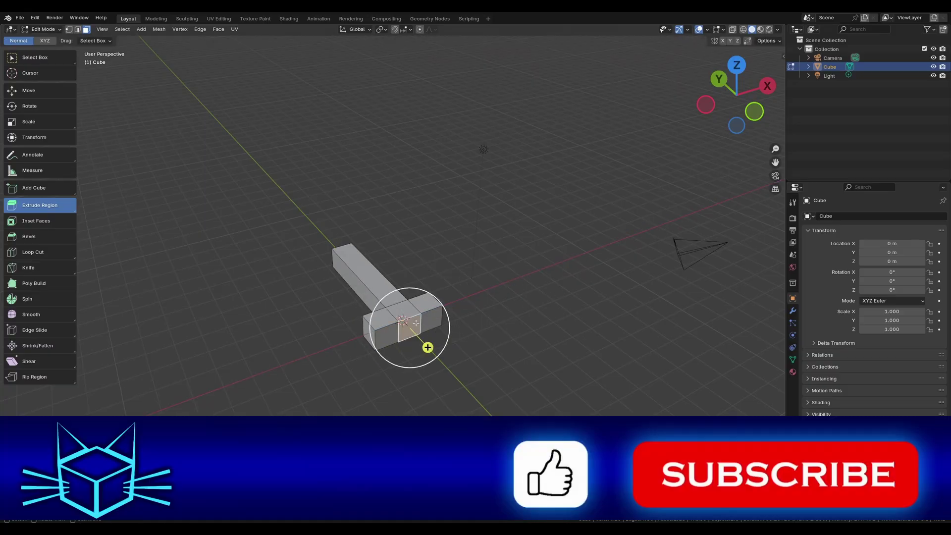
key(e)
key(1)
click(425, 340)
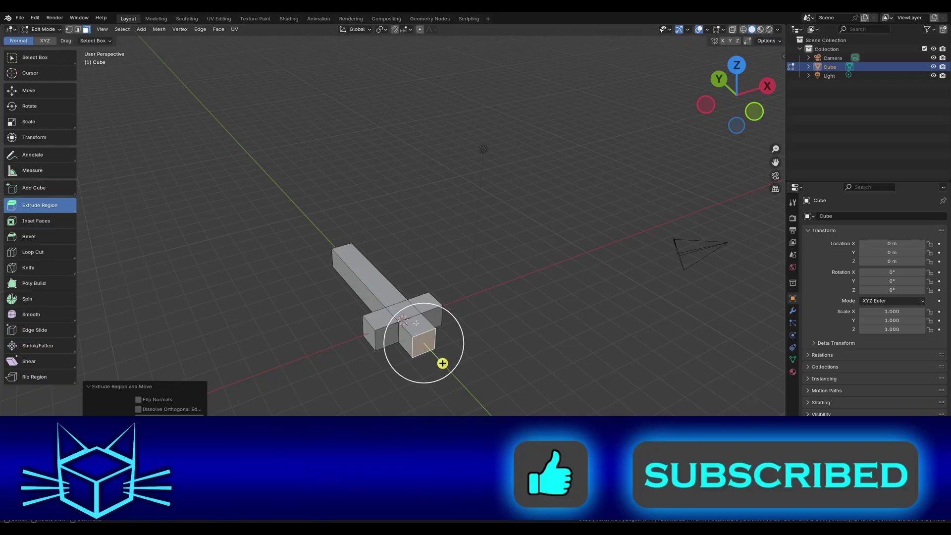
scroll(260, 249, up, 5)
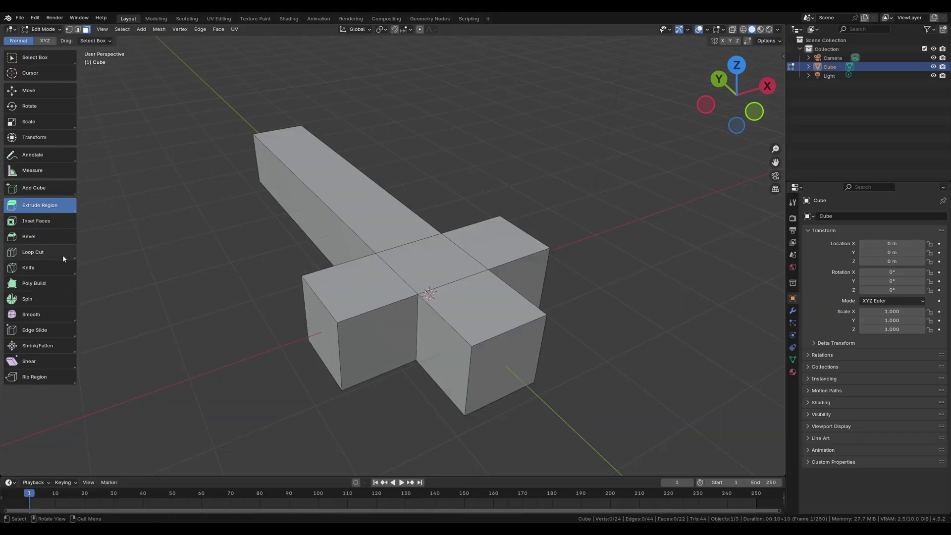
- Loop-cut across the long arm with Number of Cuts set to 2
click(51, 255)
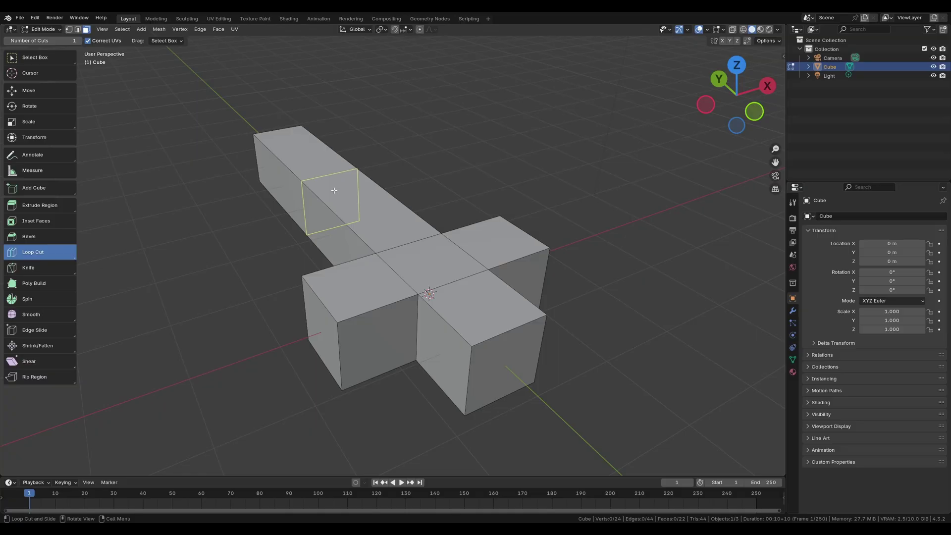
click(335, 190)
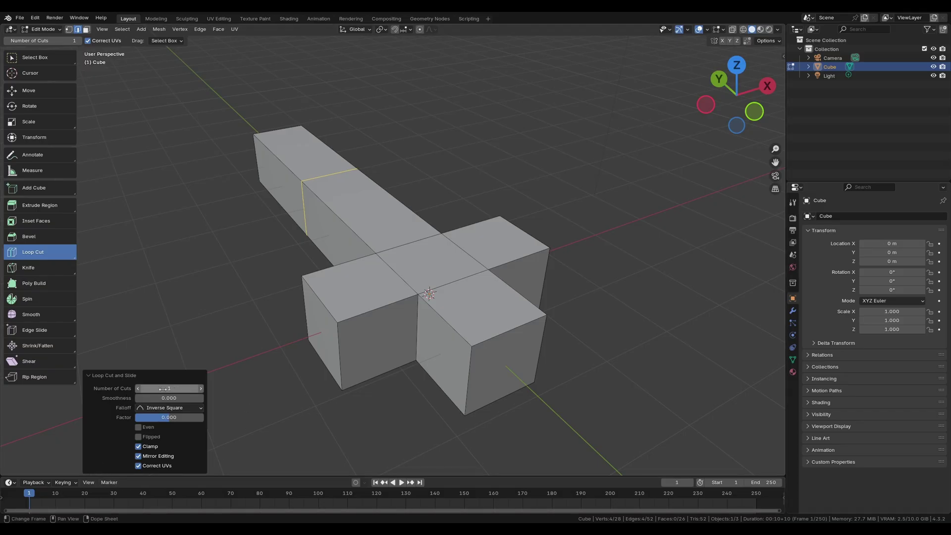
drag(163, 389, 169, 390)
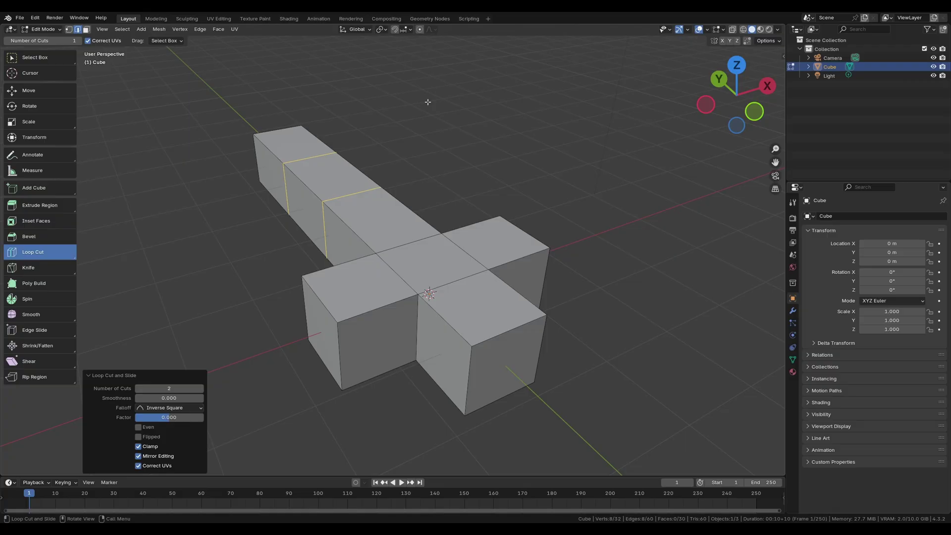
- Scale the whole cross along Z to about 0.246, then deselect everything
key(a)
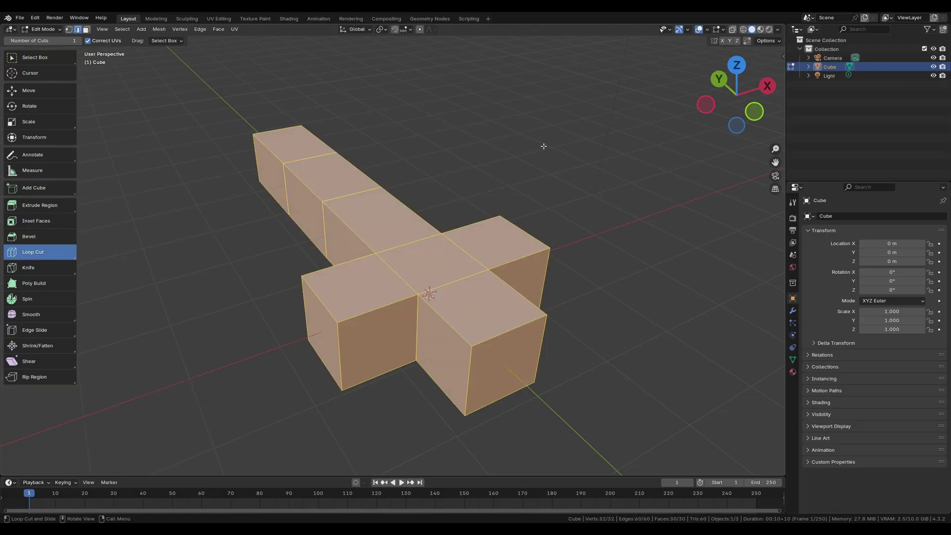
key(s)
key(z)
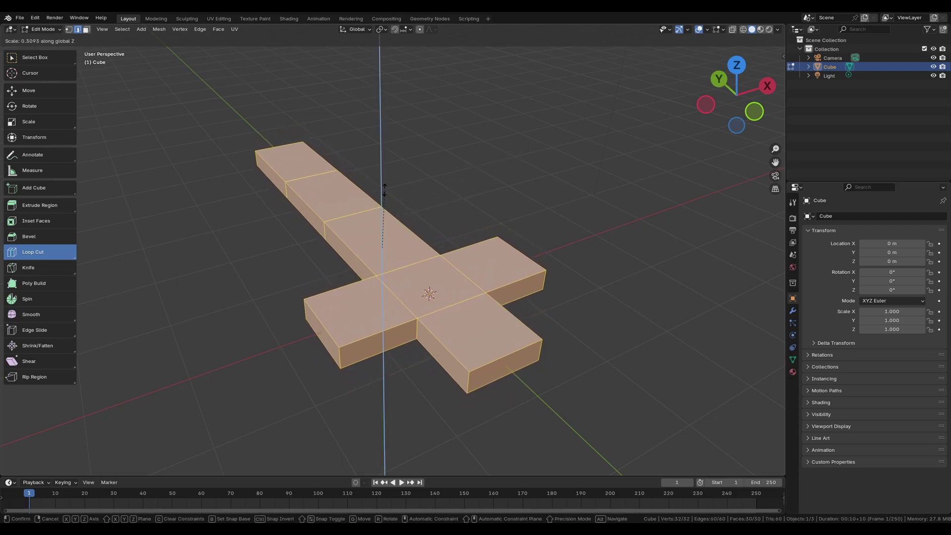
click(374, 204)
key(alt+a)
middle_drag(374, 203, 279, 257)
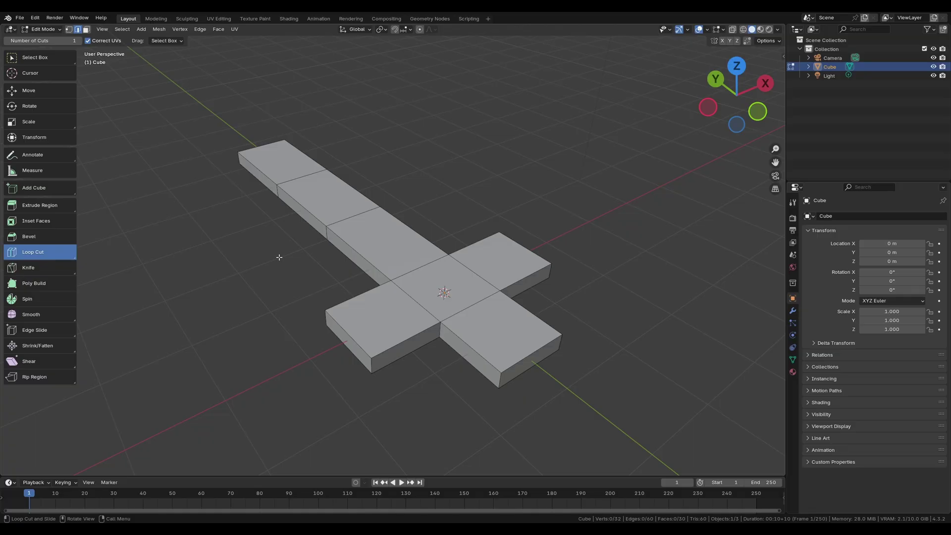
- Widen the blade's middle edge loop to about 1.389 along X
click(48, 58)
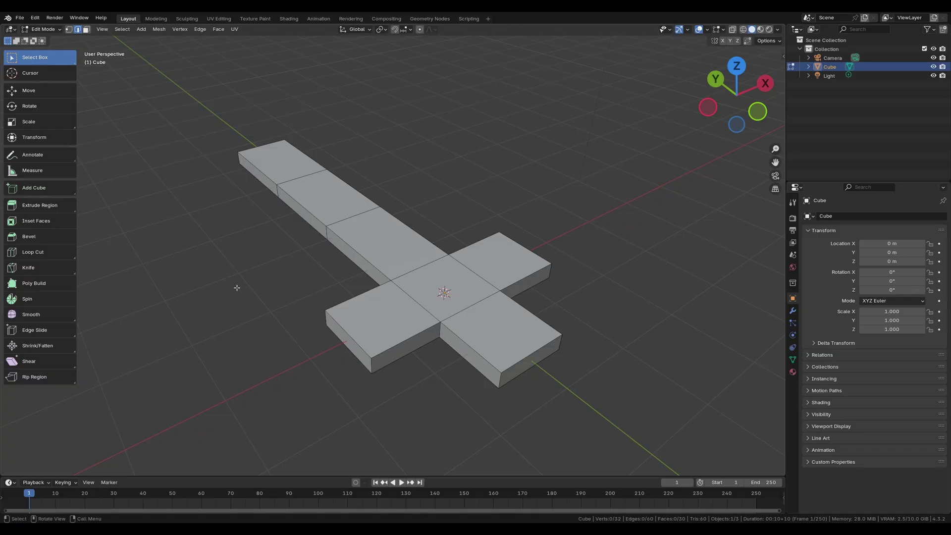
alt+click(342, 219)
key(s)
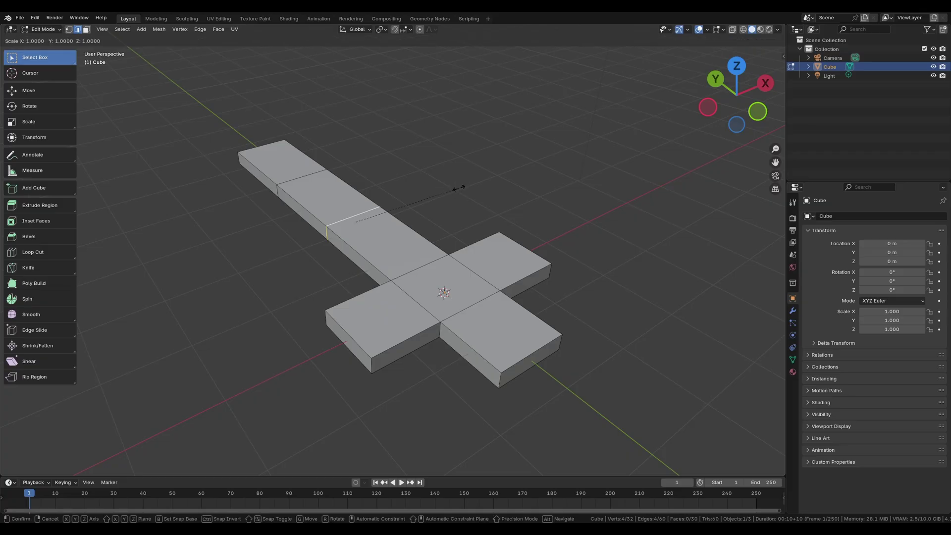
key(x)
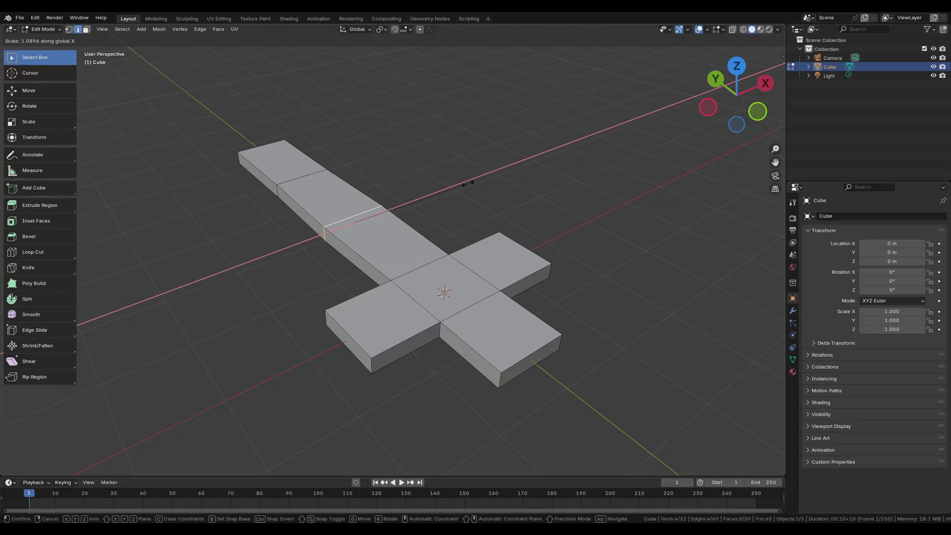
click(497, 170)
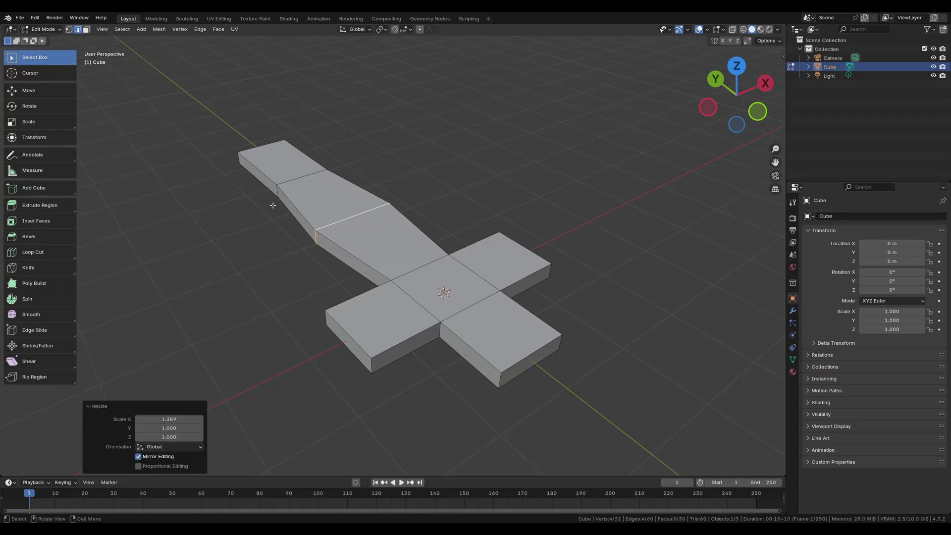
- Narrow the blade's tip end face to 0.301 along X
middle_drag(272, 205, 279, 314)
key(3)
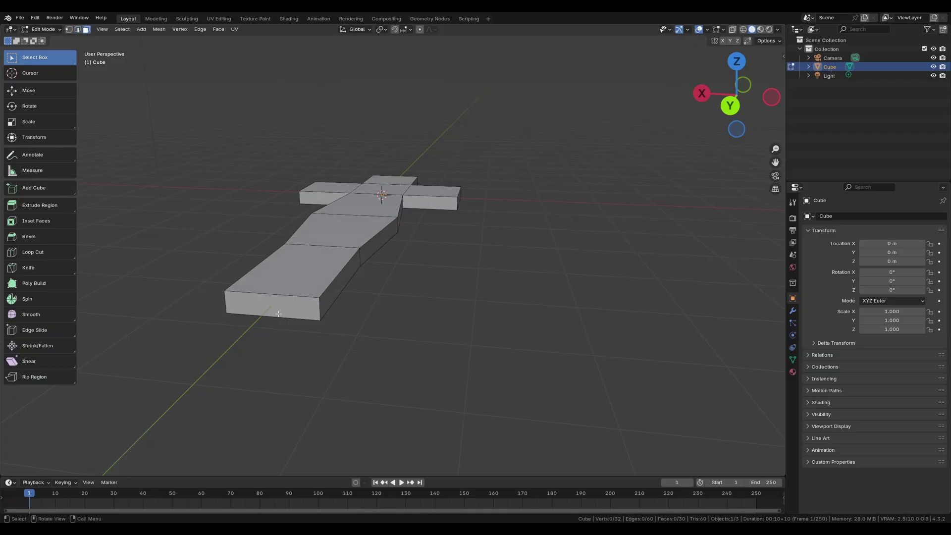
click(280, 309)
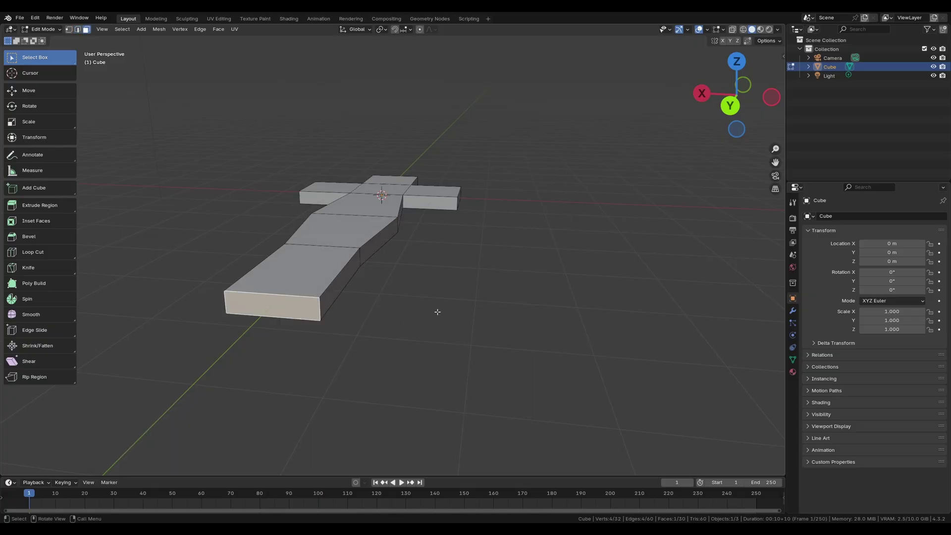
key(s)
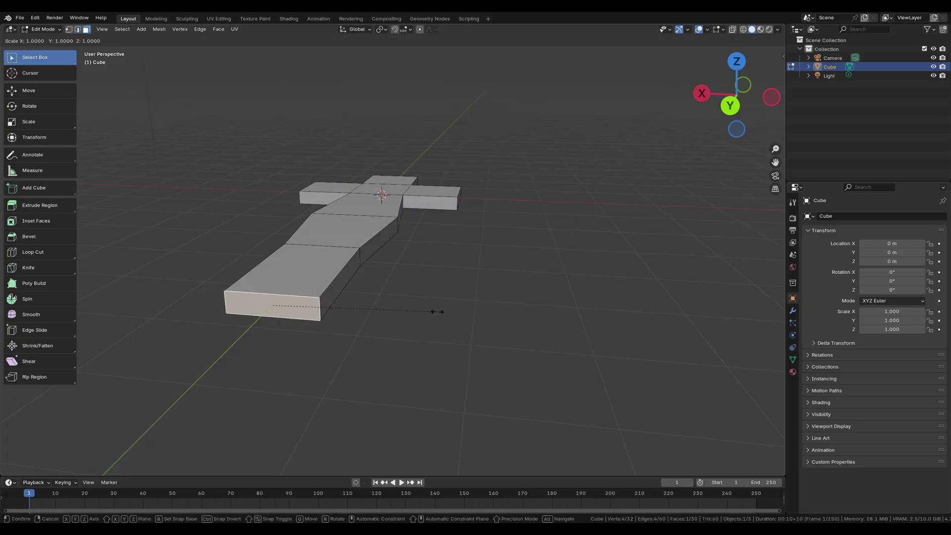
key(x)
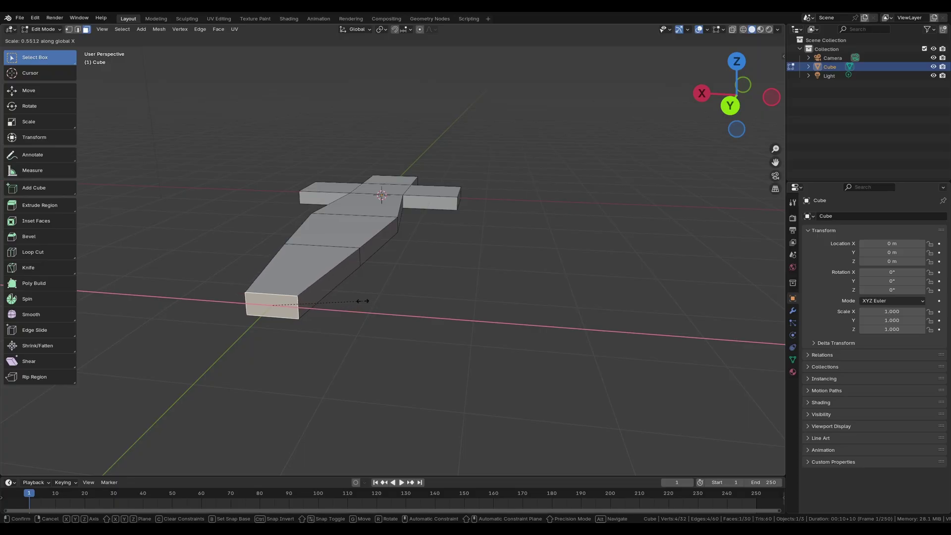
click(322, 297)
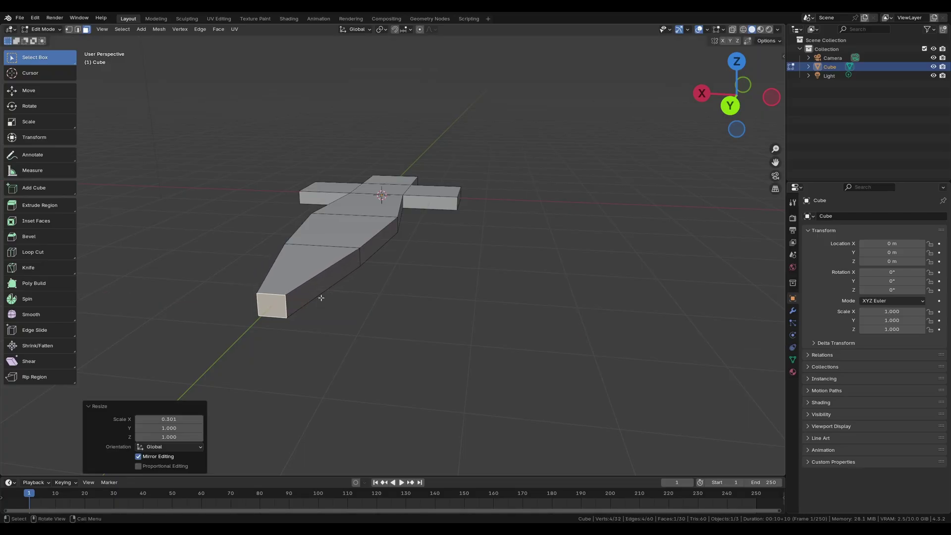
middle_drag(321, 298, 550, 228)
click(550, 228)
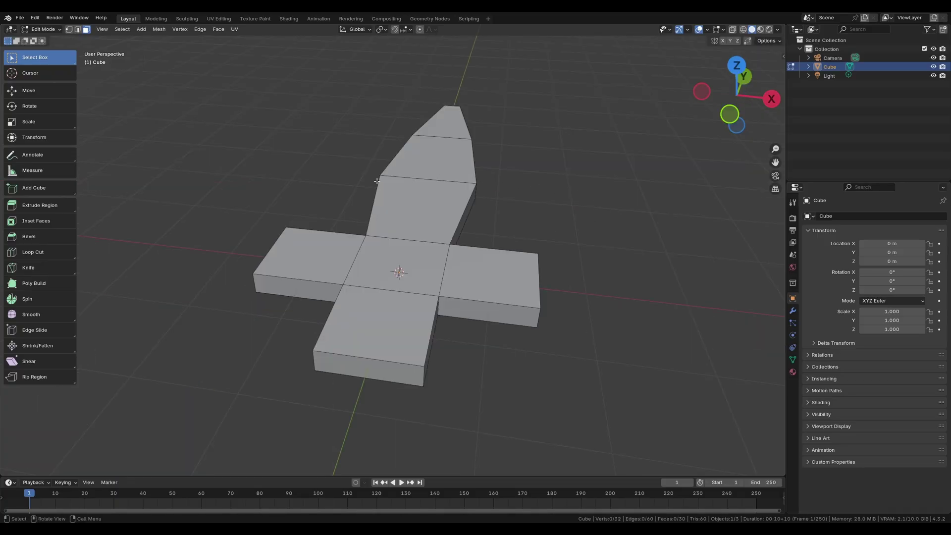
- Select the guard arm, centre block and underside faces of the cross-guard
click(24, 211)
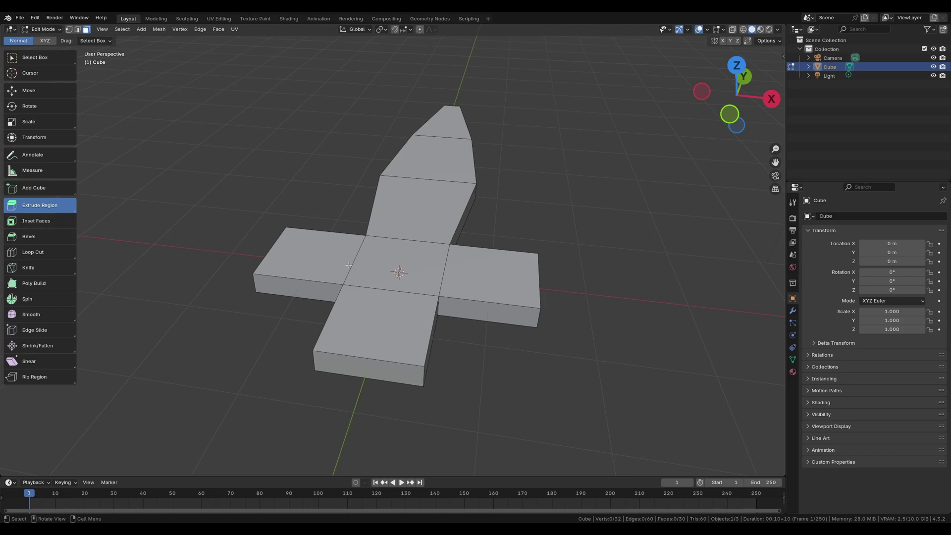
click(493, 277)
shift+click(407, 262)
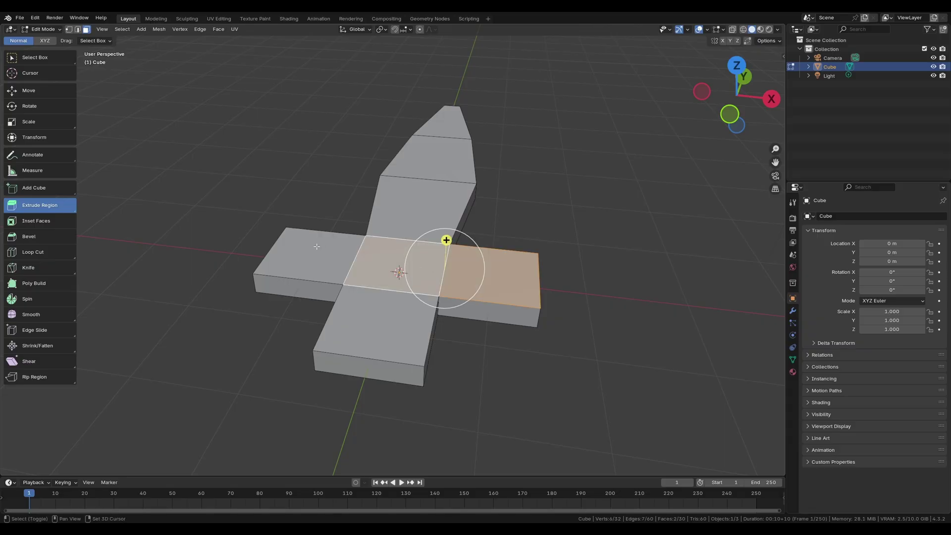
shift+click(316, 246)
shift+click(385, 322)
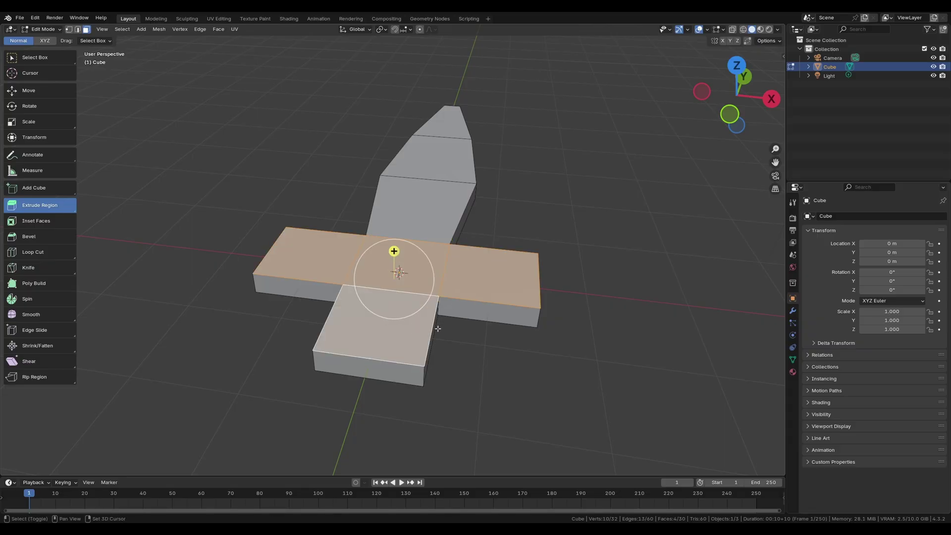
middle_drag(477, 369, 476, 295)
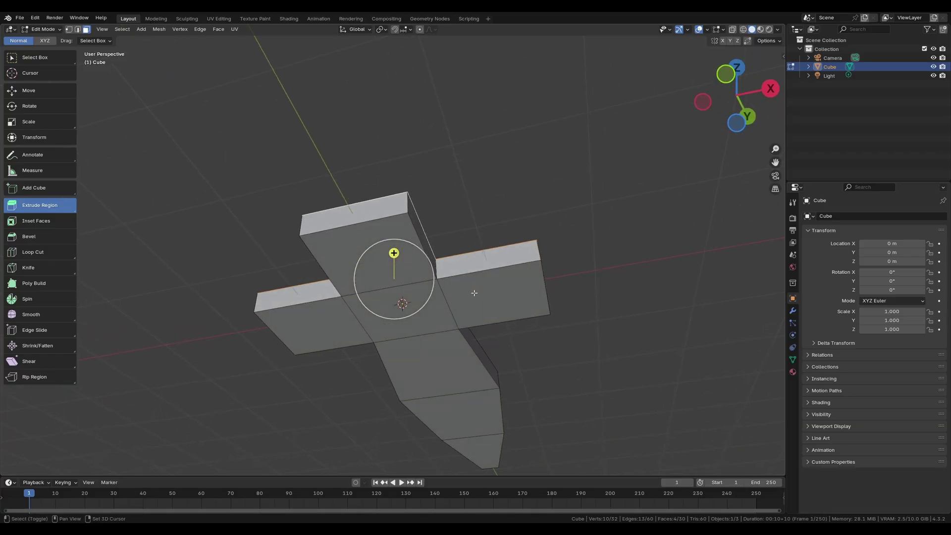
shift+click(475, 296)
shift+click(406, 317)
shift+click(342, 285)
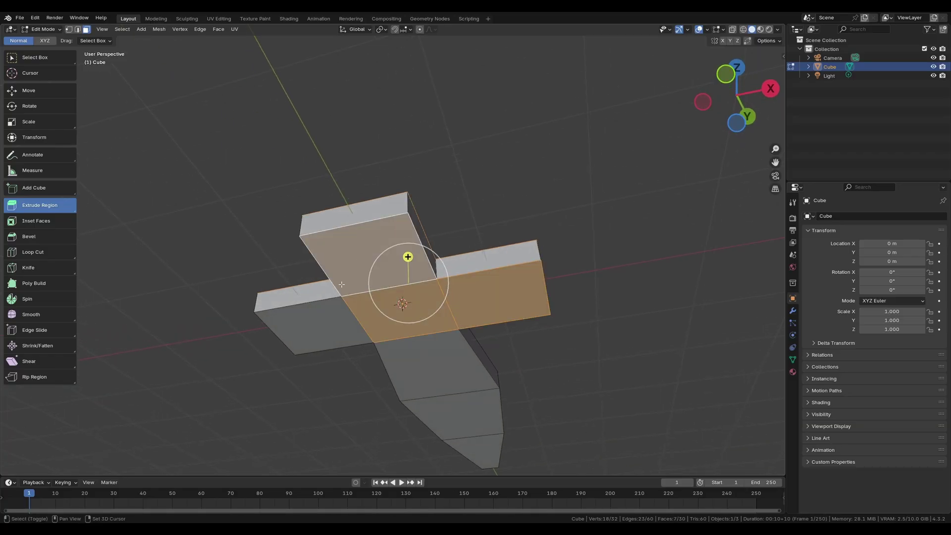
shift+click(317, 327)
middle_drag(342, 162, 348, 232)
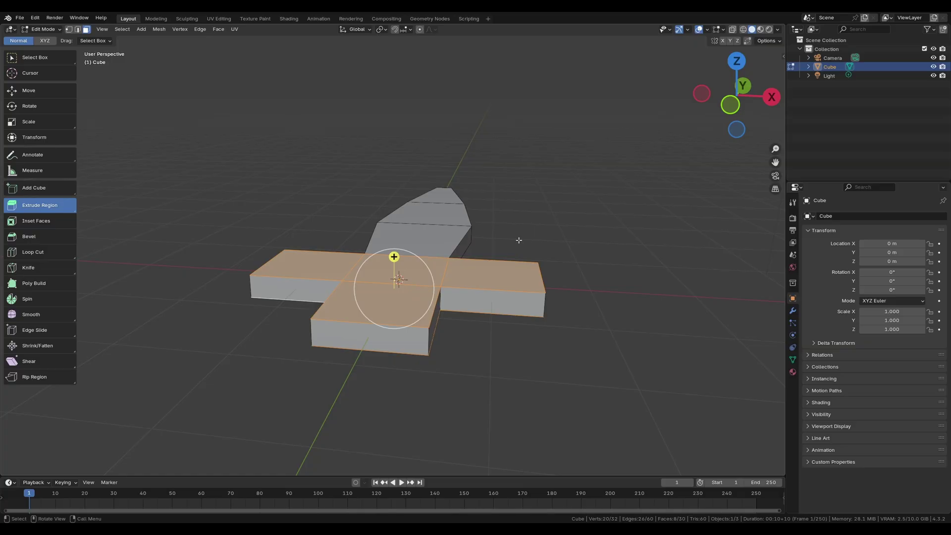
- Extrude the guard faces in place and scale them to 1.847 along Z
key(e)
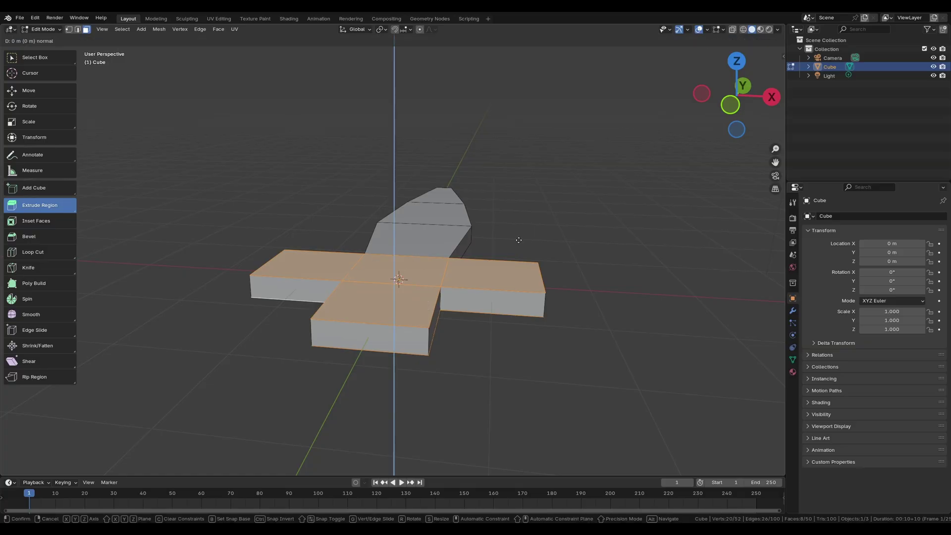
click(519, 240)
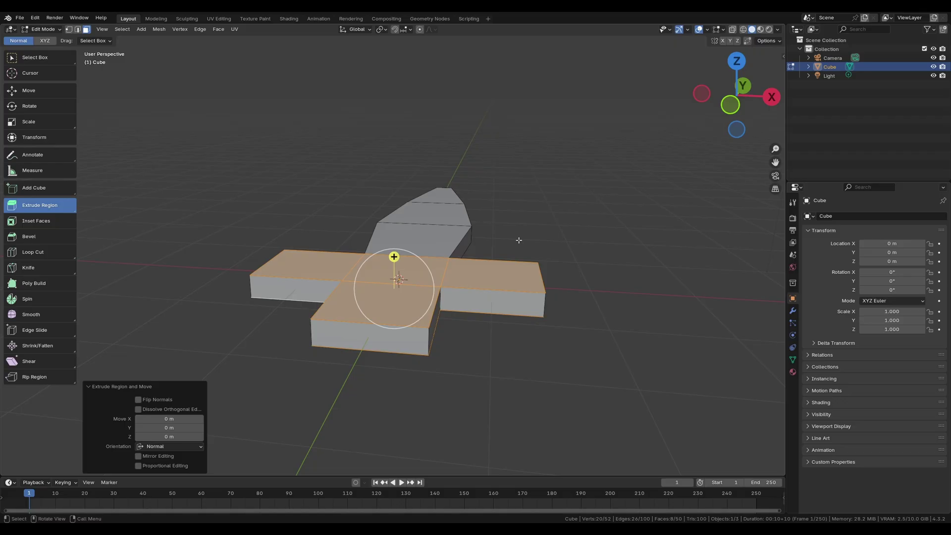
key(s)
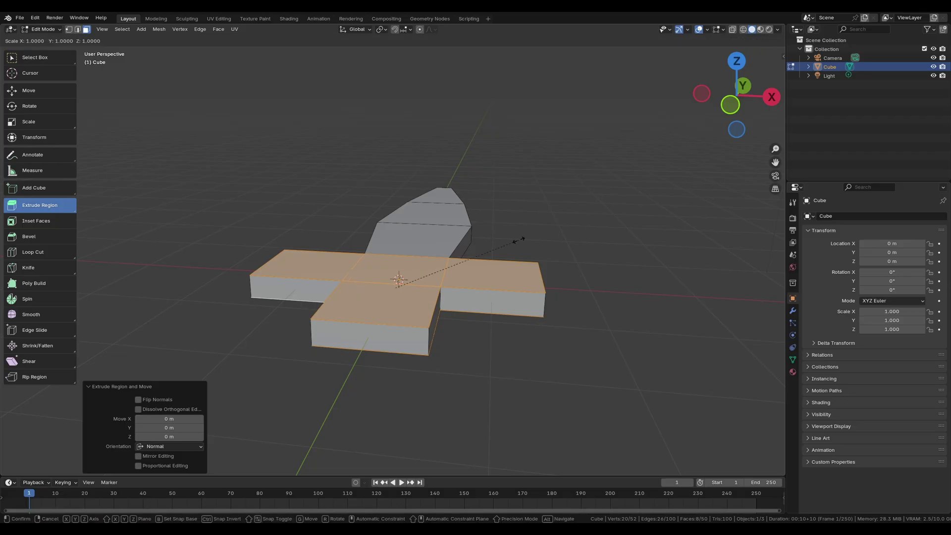
key(z)
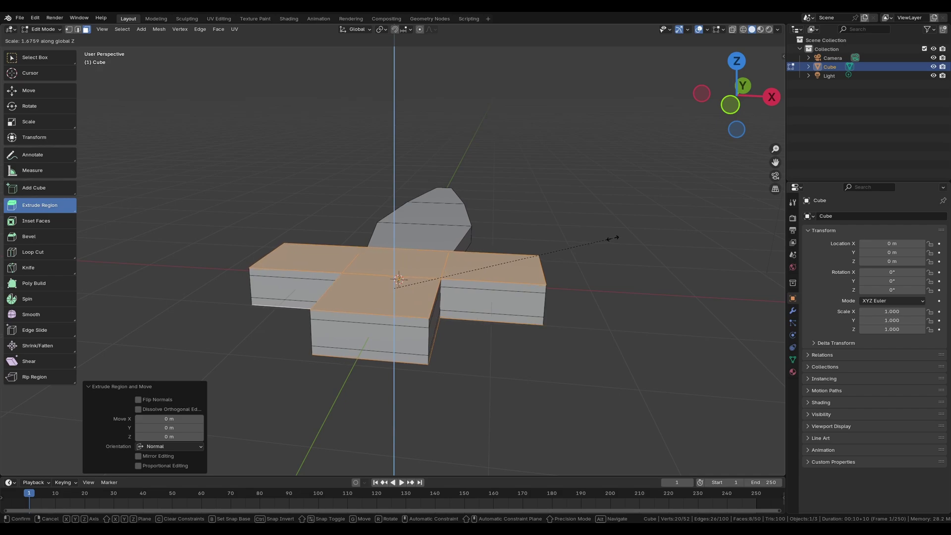
click(636, 239)
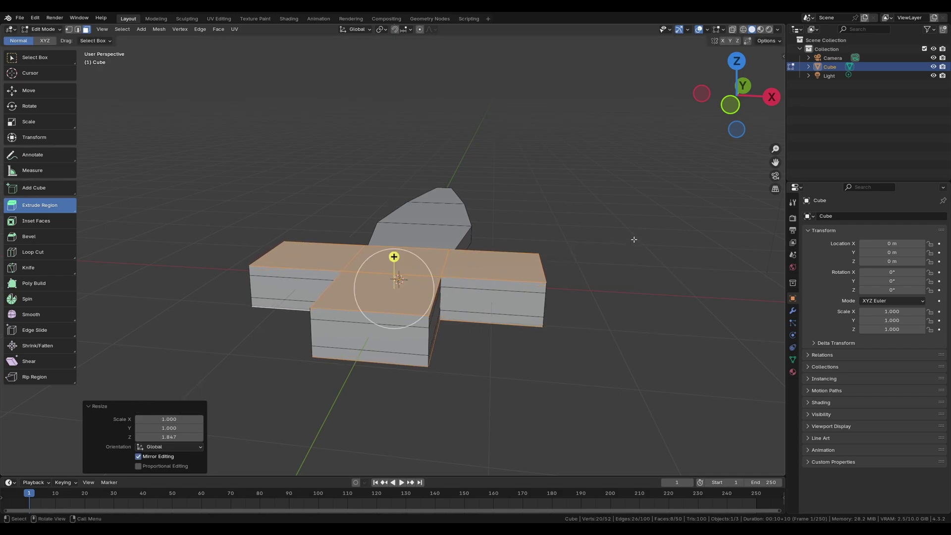
mouse_move(529, 265)
middle_down()
mouse_move(411, 239)
mouse_move(396, 203)
middle_up()
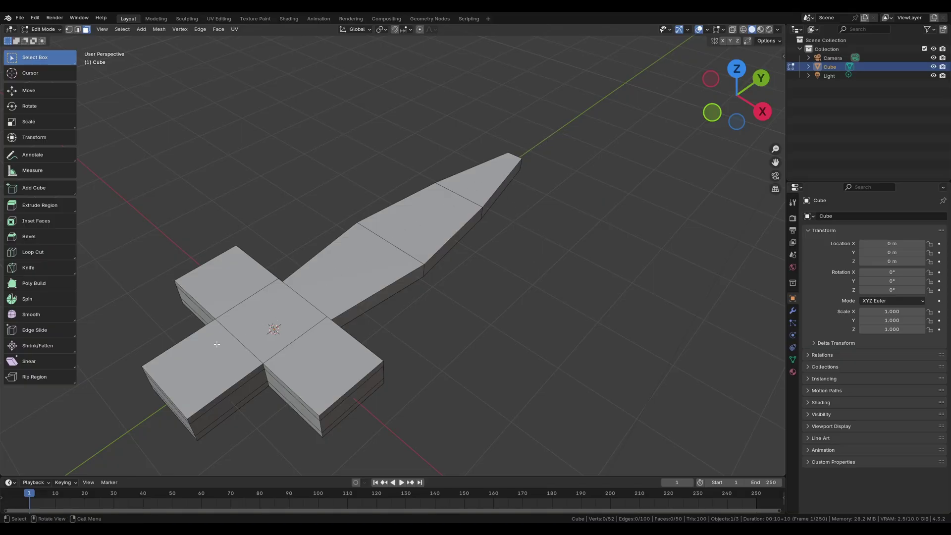
- Add a centred lengthwise loop cut down the blade
key(ctrl+r)
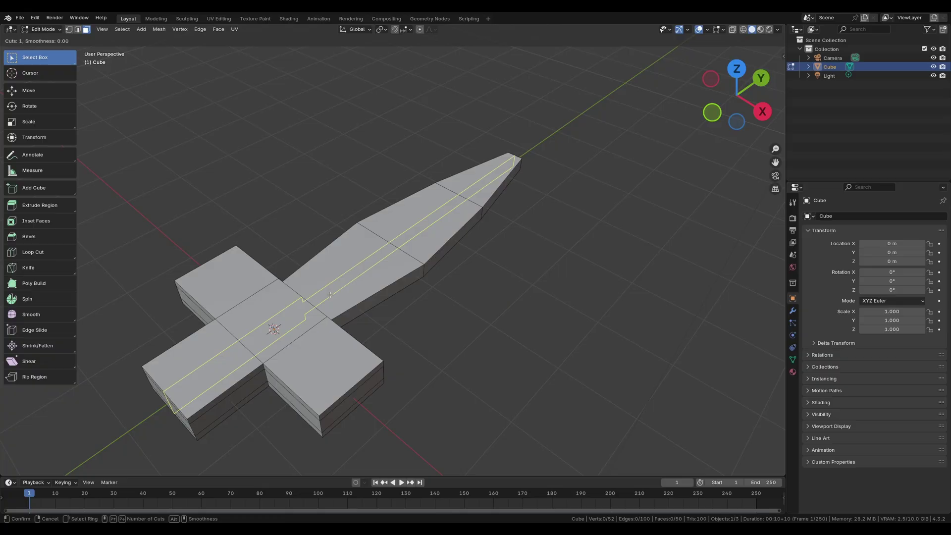
click(330, 294)
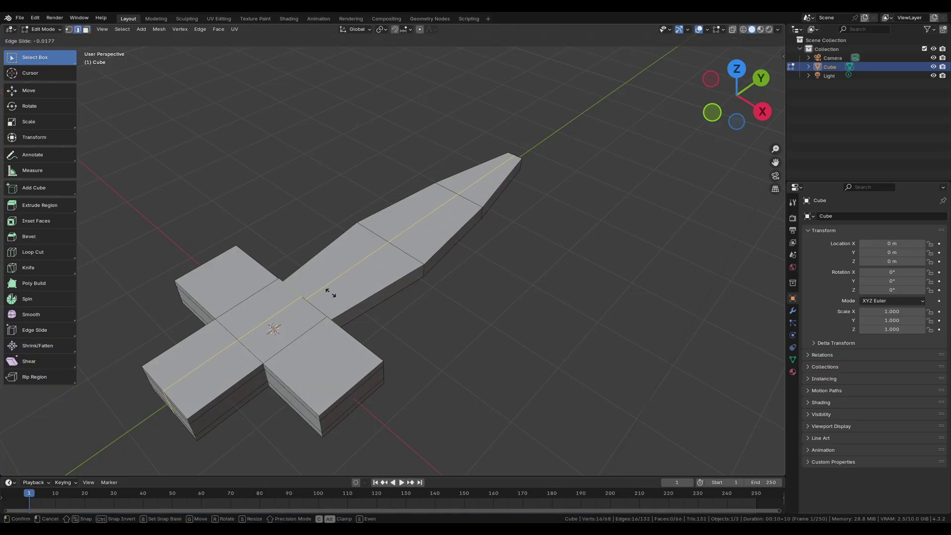
right_click(330, 293)
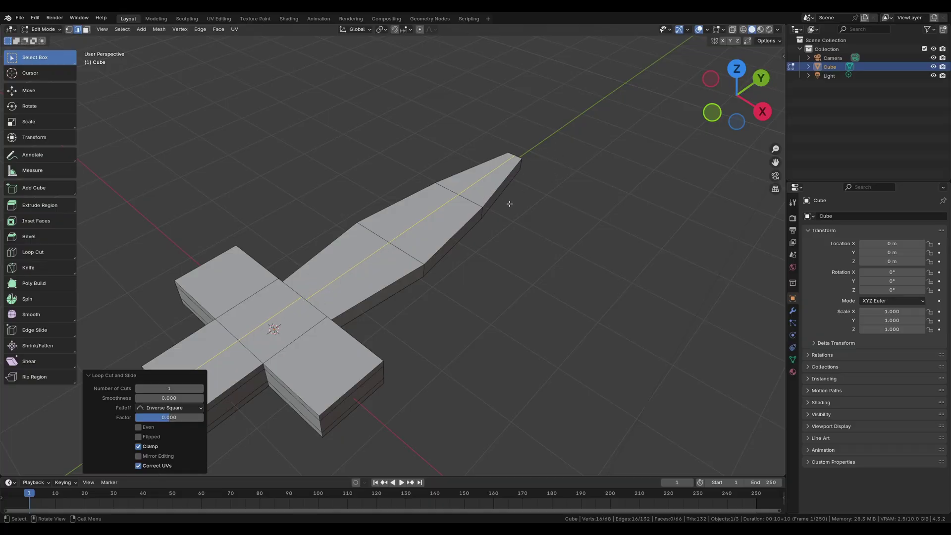
middle_drag(512, 202, 436, 208)
scroll(221, 202, up, 5)
scroll(221, 202, down, 3)
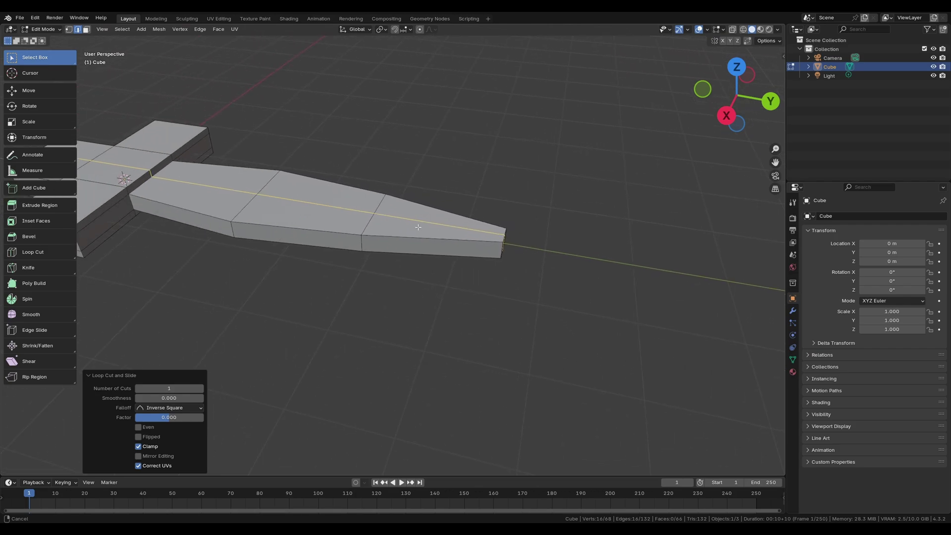
- Select the blade's centre edges and scale them to 1.547 along Z into a ridge
click(222, 188)
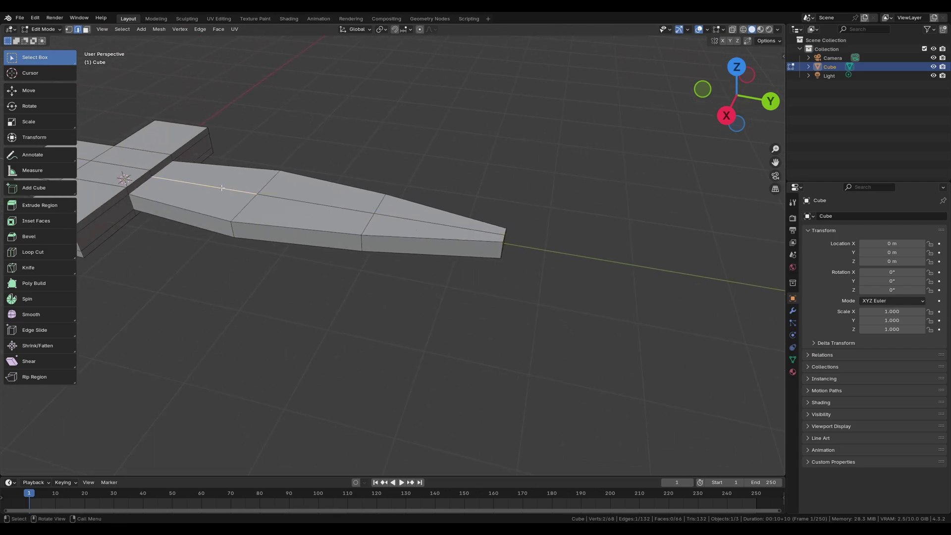
middle_drag(222, 188, 367, 196)
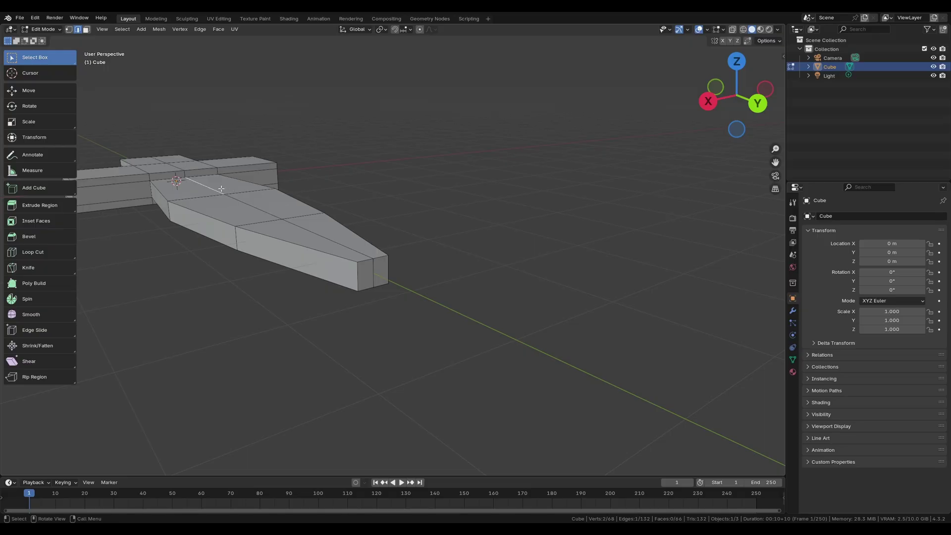
ctrl+click(372, 272)
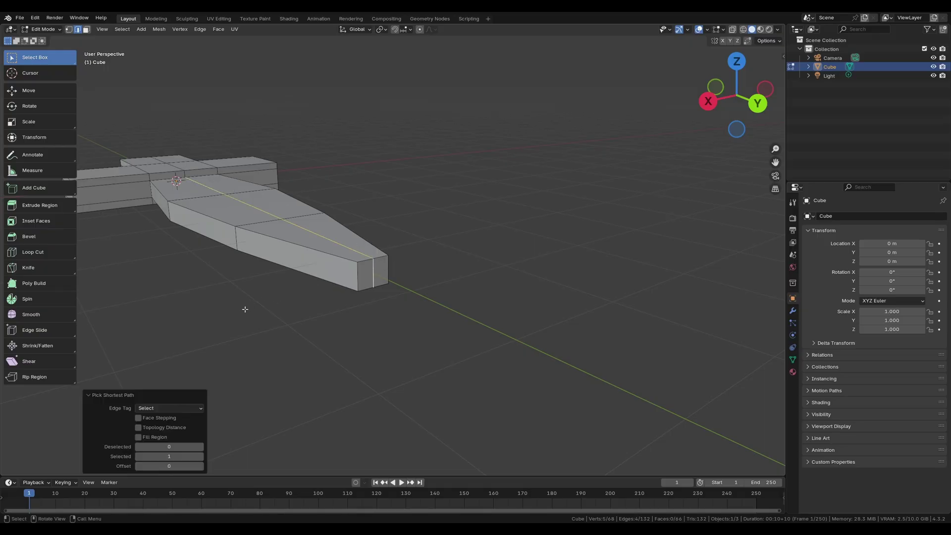
mouse_move(225, 319)
middle_down()
mouse_move(262, 262)
mouse_move(375, 261)
middle_up()
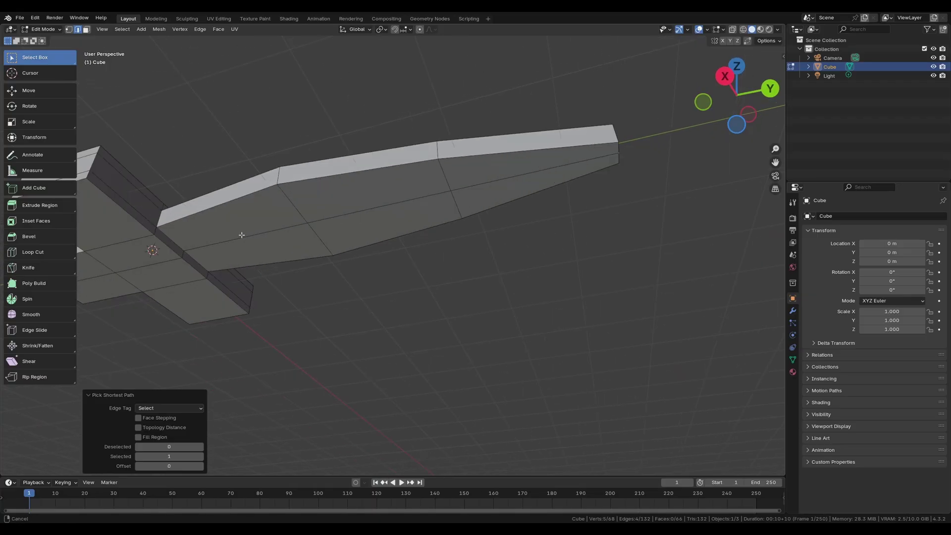
ctrl+click(719, 197)
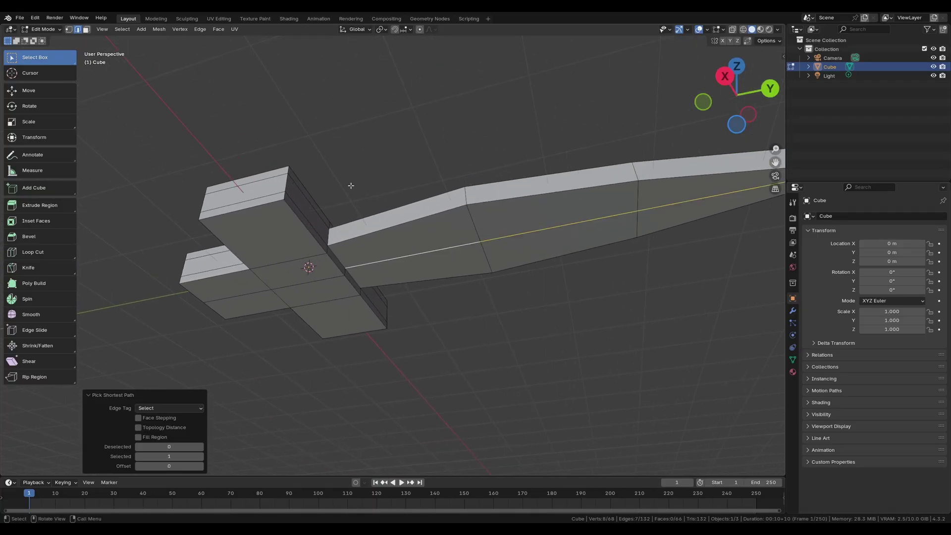
middle_drag(719, 198, 627, 251)
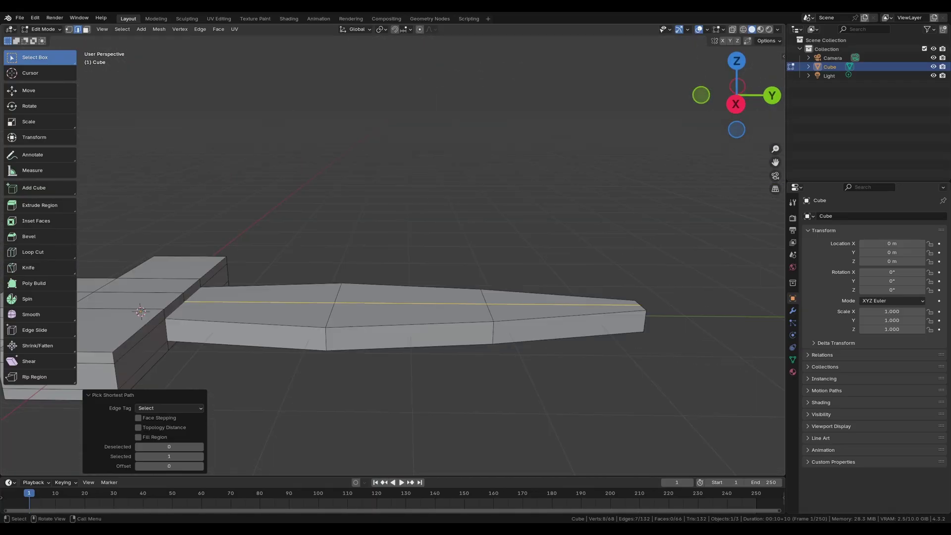
key(s)
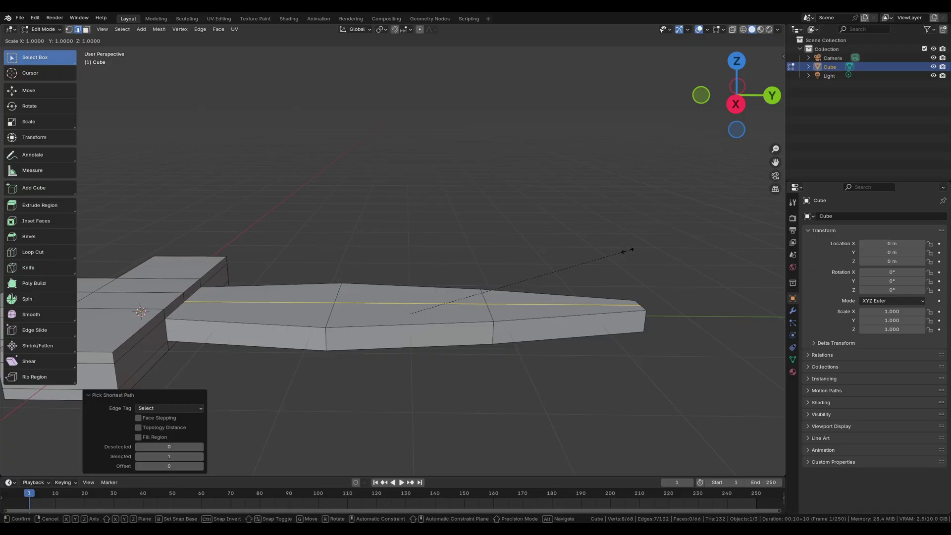
key(z)
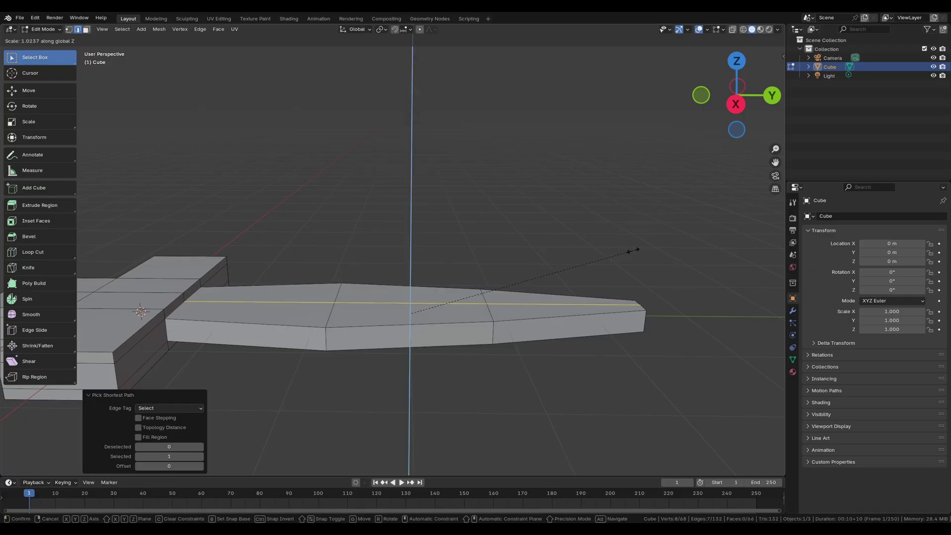
click(754, 249)
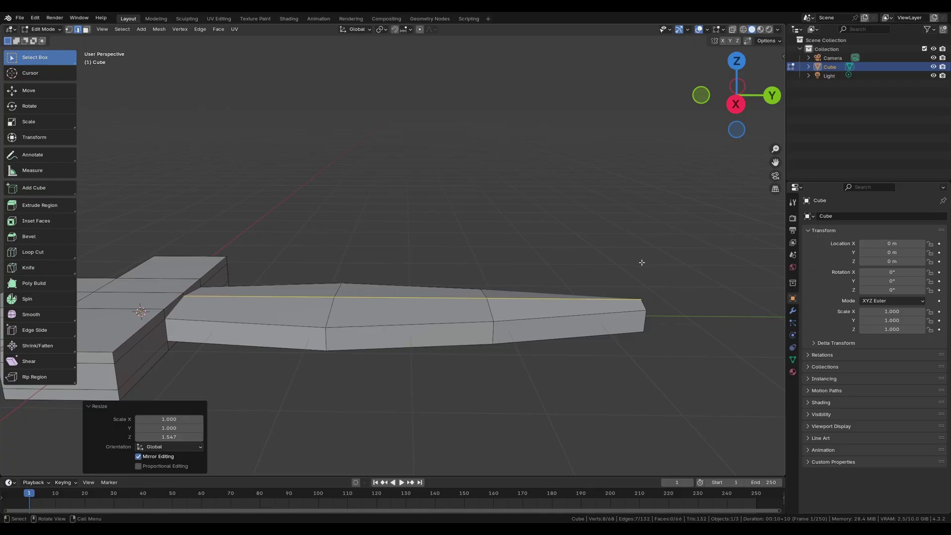
middle_drag(621, 269, 550, 262)
- Squash the blade's tip face along Z to under half its height
key(3)
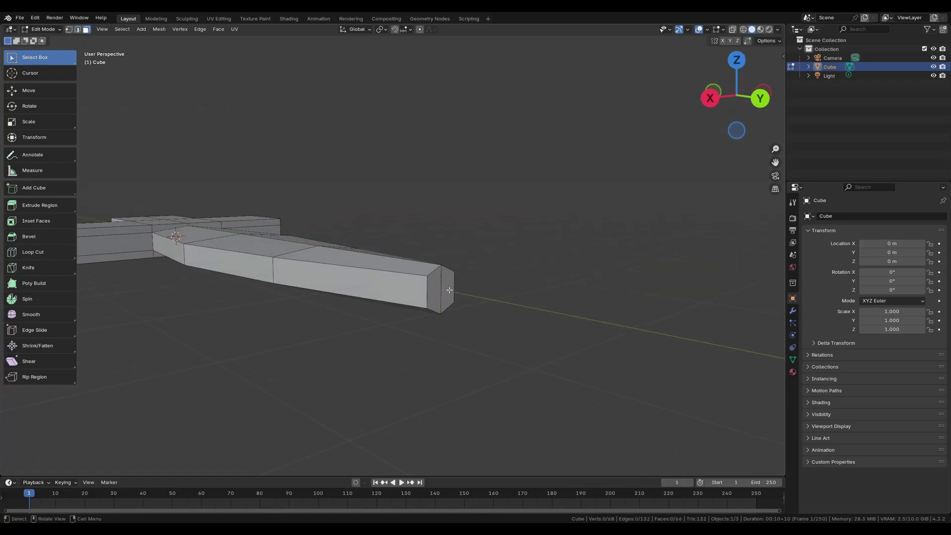
drag(442, 288, 525, 278)
key(s)
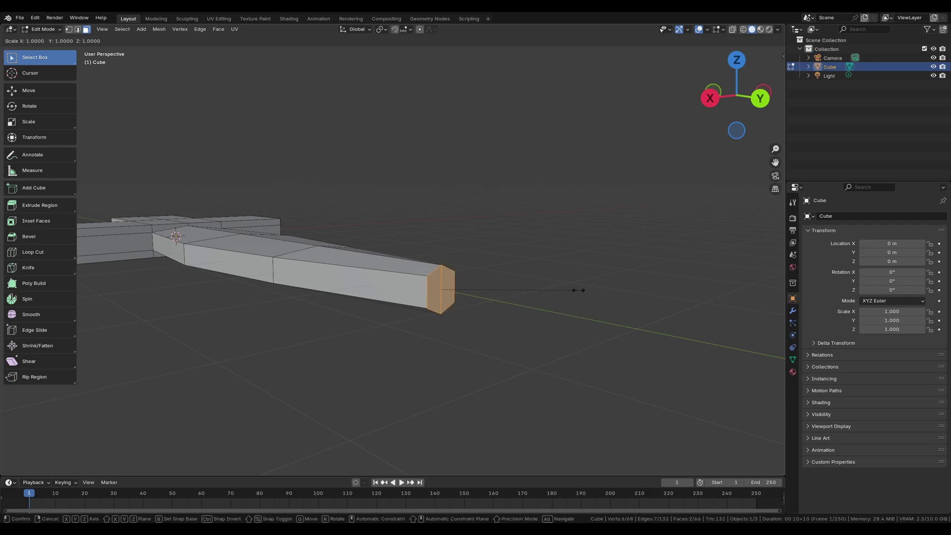
key(z)
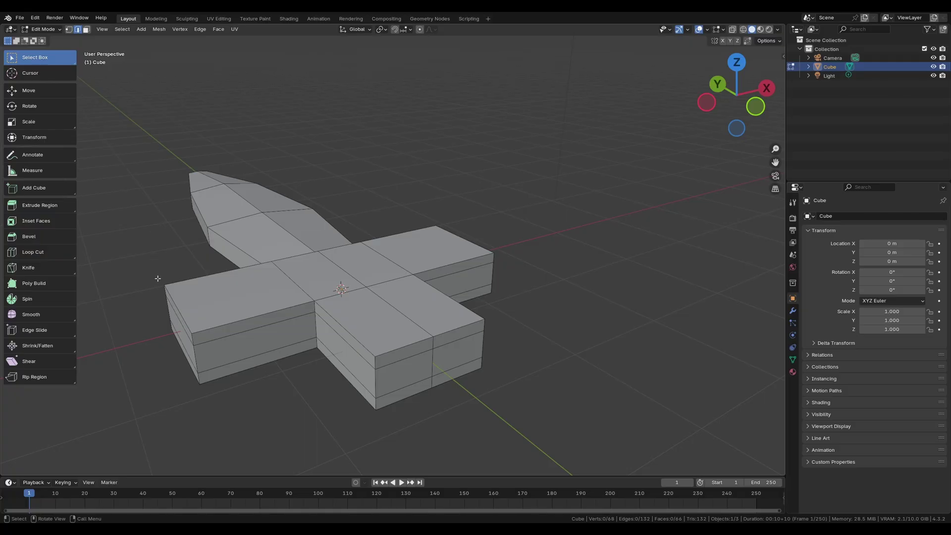
- Select the vertical corner edges of the left, front and right guard arms
click(193, 340)
ctrl+click(199, 377)
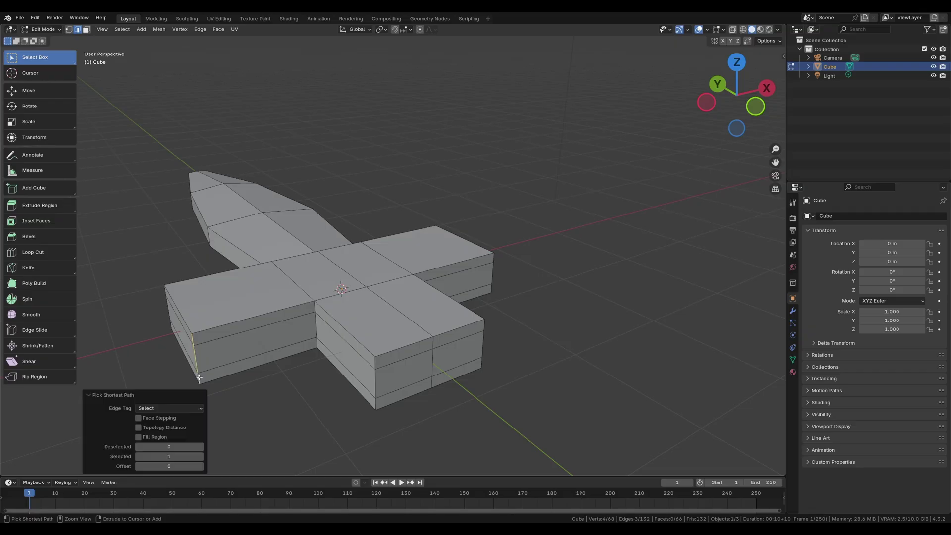
shift+click(376, 366)
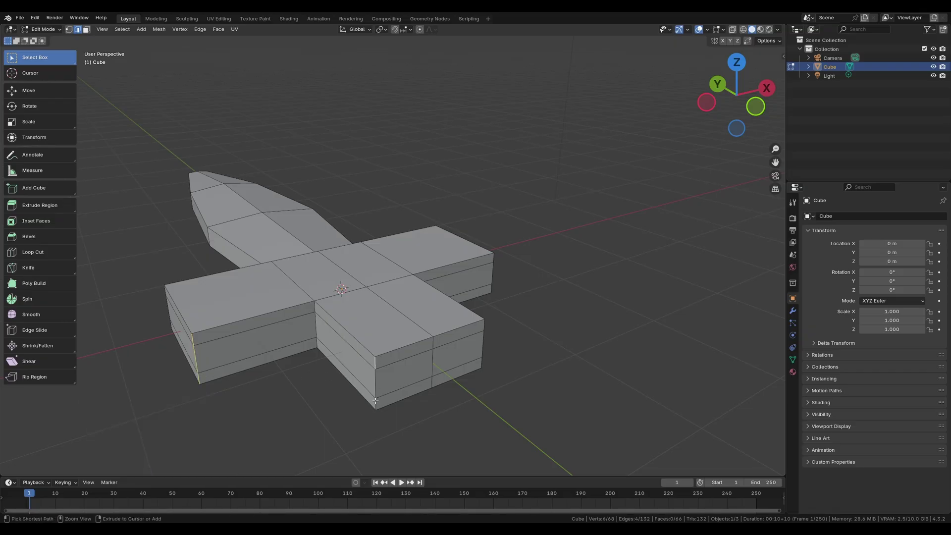
ctrl+click(375, 400)
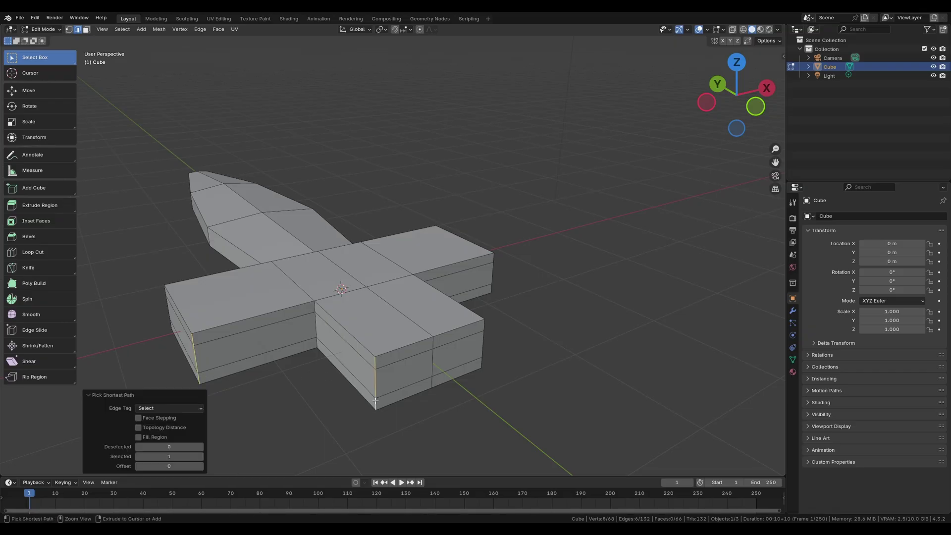
shift+click(485, 324)
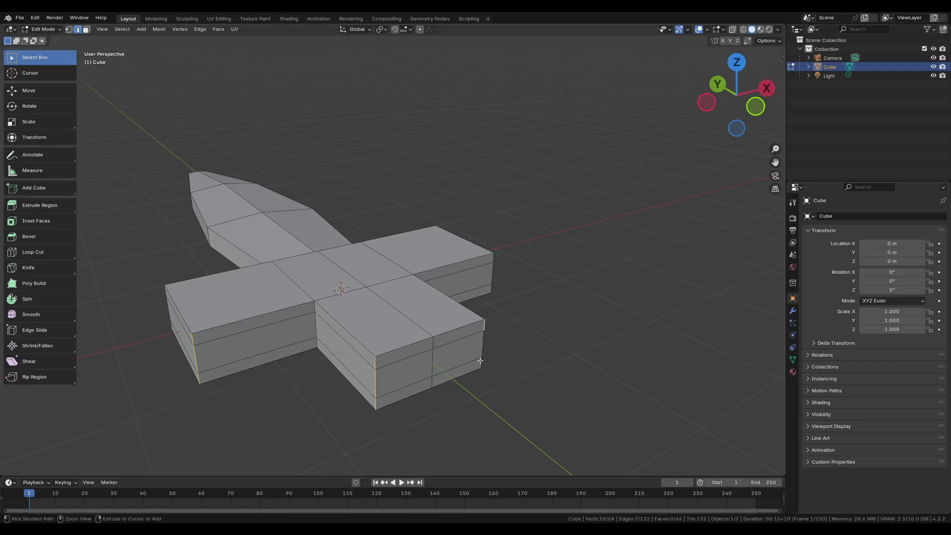
ctrl+click(484, 346)
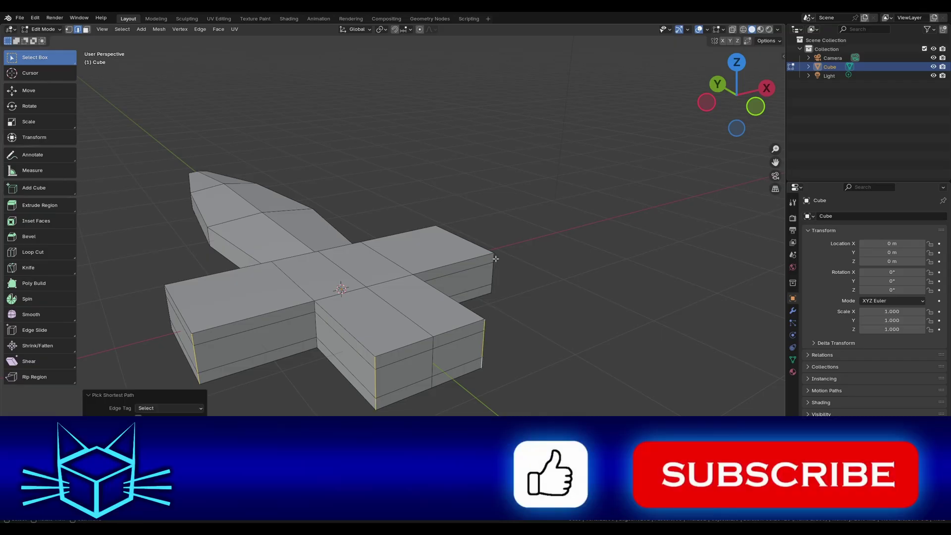
- Bevel the guard arms' vertical corner edges with a two-segment chamfer
ctrl+click(500, 288)
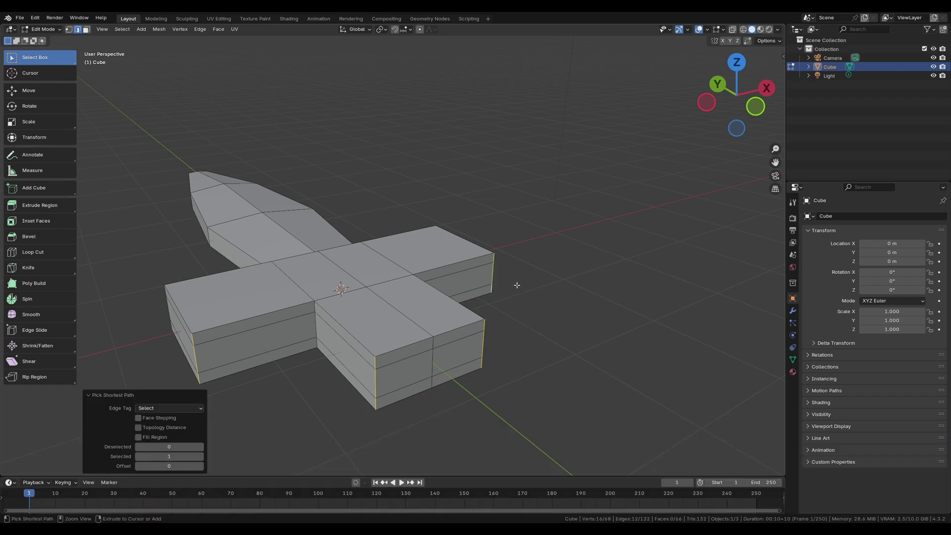
click(45, 235)
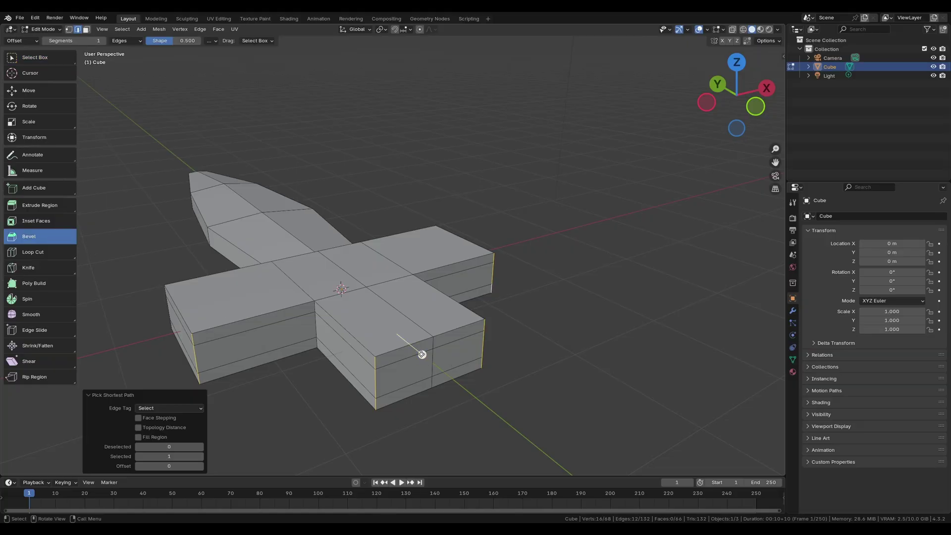
mouse_move(422, 355)
mouse_down()
mouse_move(438, 371)
mouse_move(472, 380)
mouse_move(456, 357)
mouse_up()
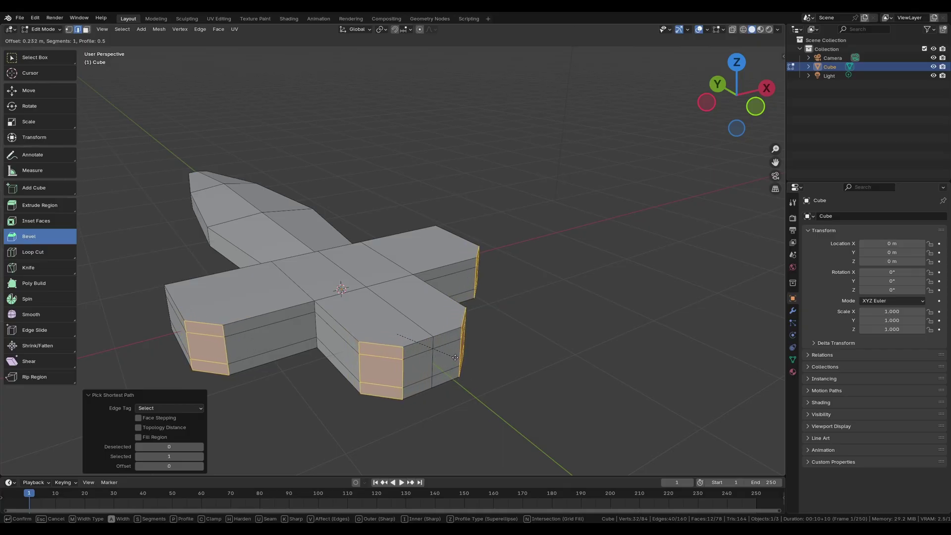
scroll(455, 358, up, 1)
scroll(454, 358, up, 1)
scroll(453, 359, up, 1)
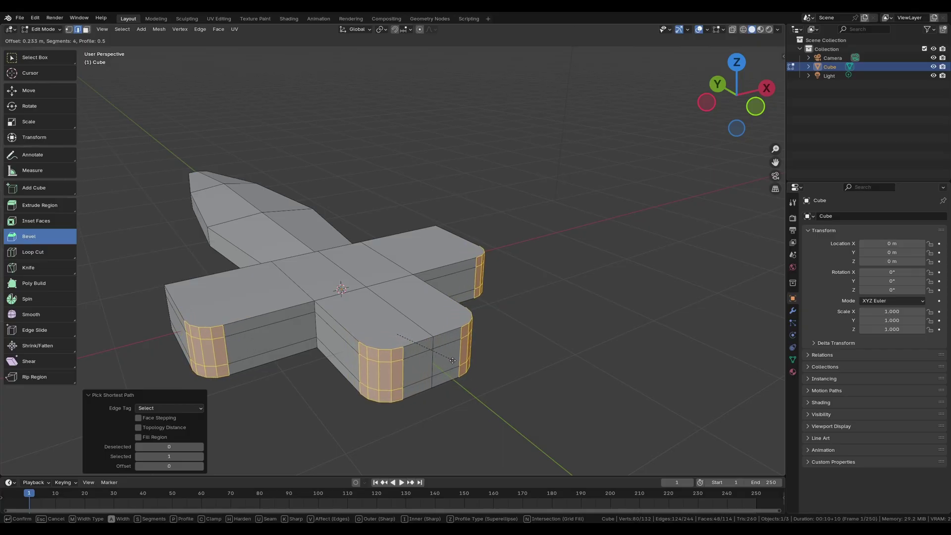
scroll(452, 360, down, 1)
scroll(452, 360, down, 1)
drag(451, 359, 482, 337)
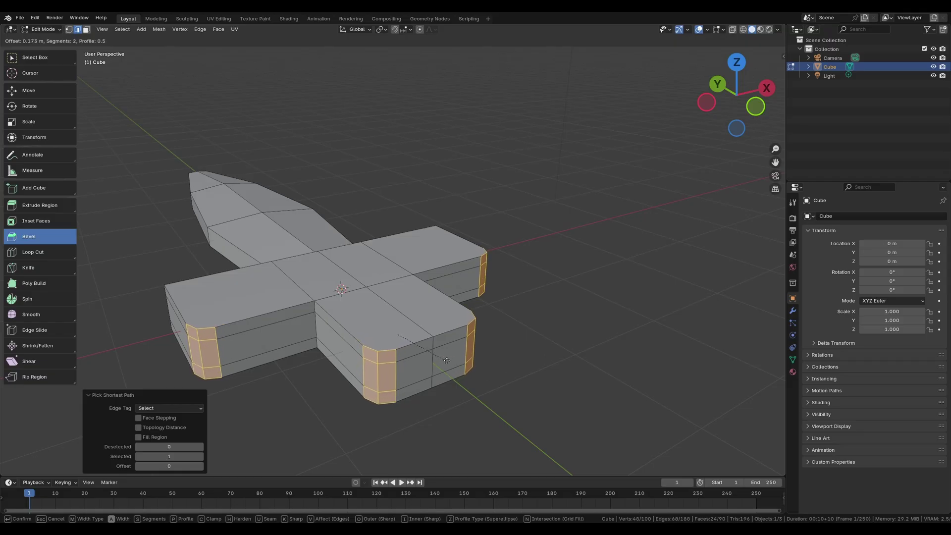
click(482, 337)
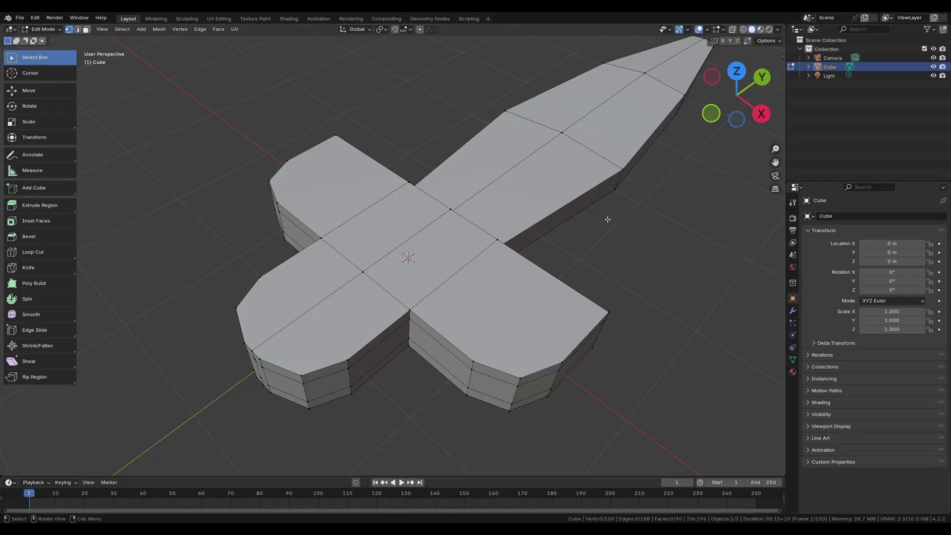
- Select the central face of the cross and bring up the Delete menu
key(2)
key(3)
click(437, 255)
key(x)
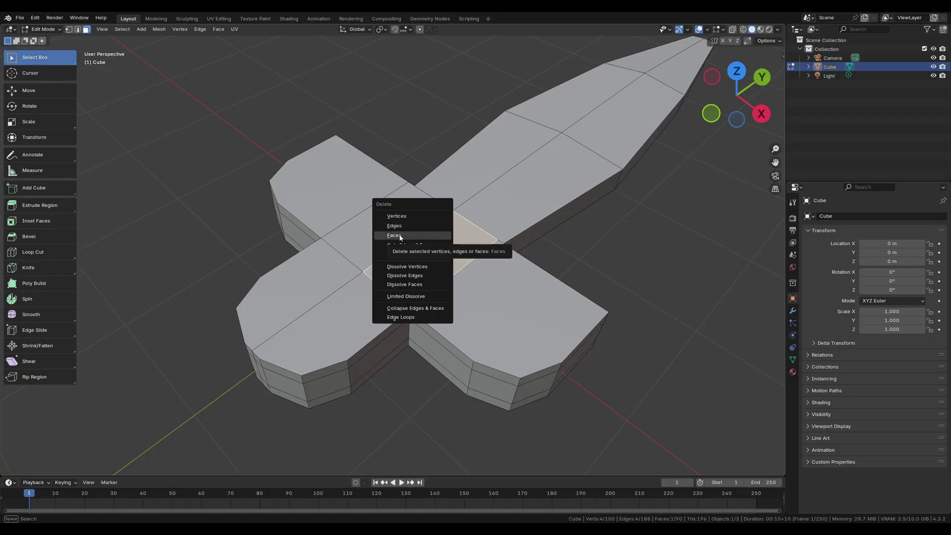
- Delete the central face, then return to vertex select mode
click(400, 238)
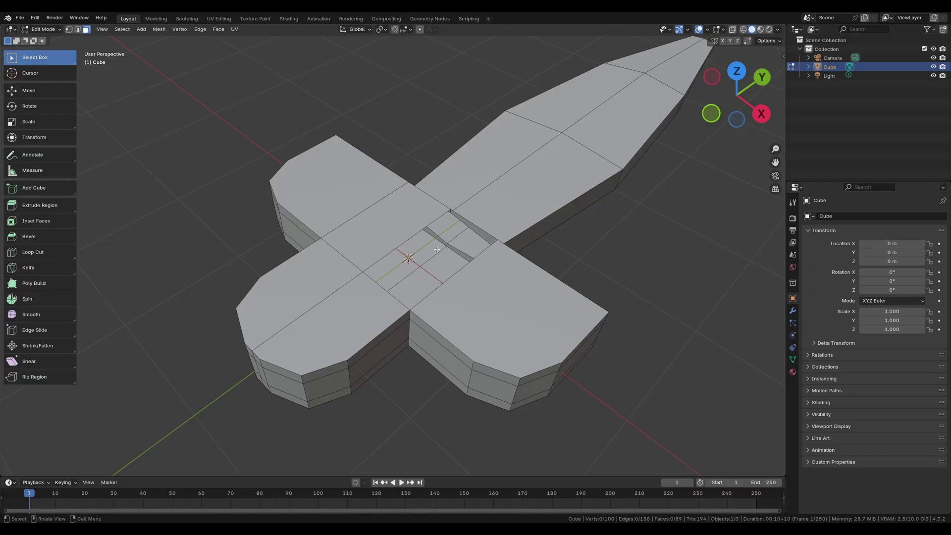
key(1)
- Fill the centre hole with two triangle faces built from its corner vertices
click(410, 310)
shift+click(448, 209)
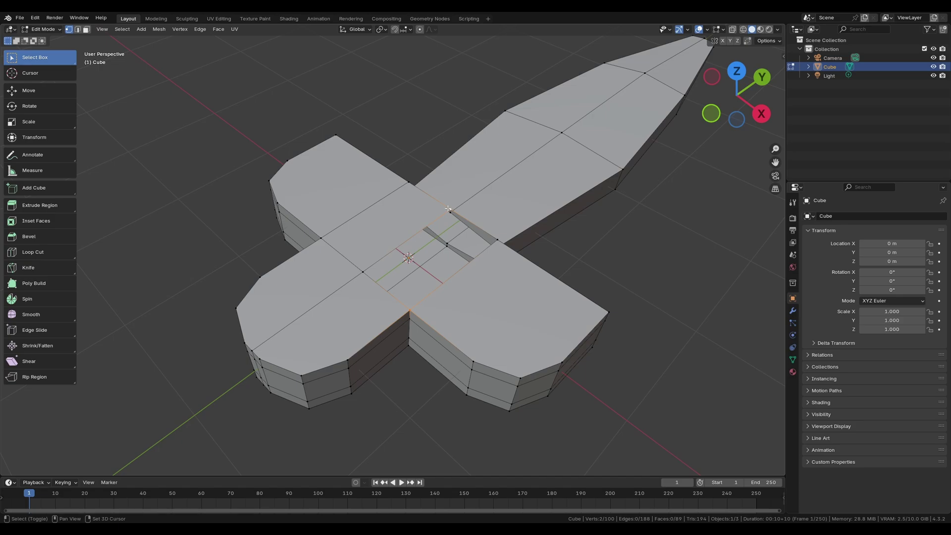
key(f)
key(ctrl+z)
click(410, 311)
shift+click(363, 272)
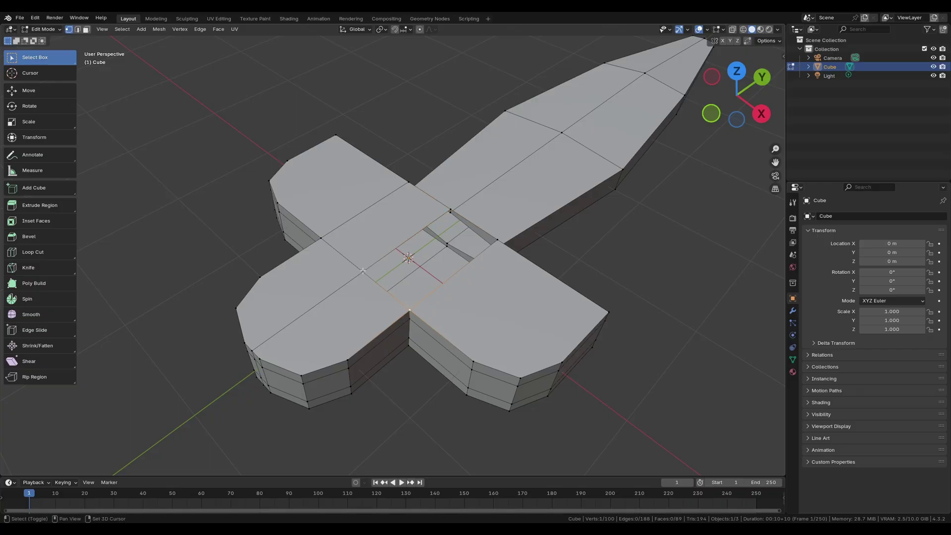
shift+click(449, 210)
key(f)
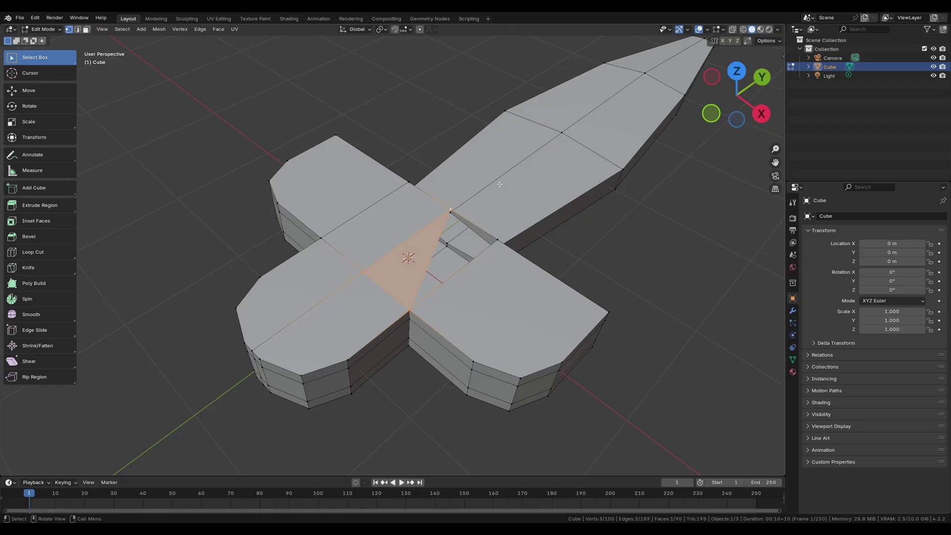
click(411, 310)
shift+click(450, 210)
shift+click(496, 239)
key(f)
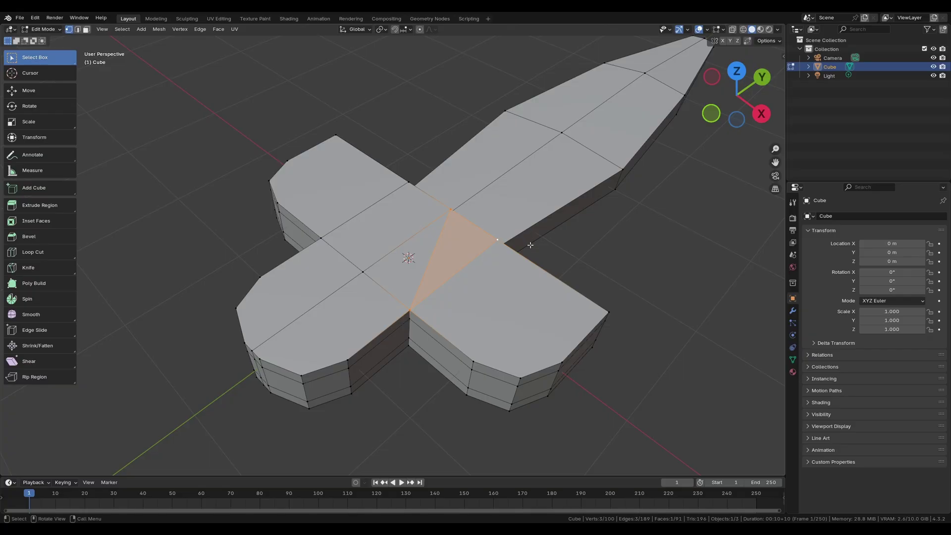
- Merge the two filling triangles into one quad with Tris to Quads
key(3)
shift+click(443, 261)
click(218, 29)
key(alt+j)
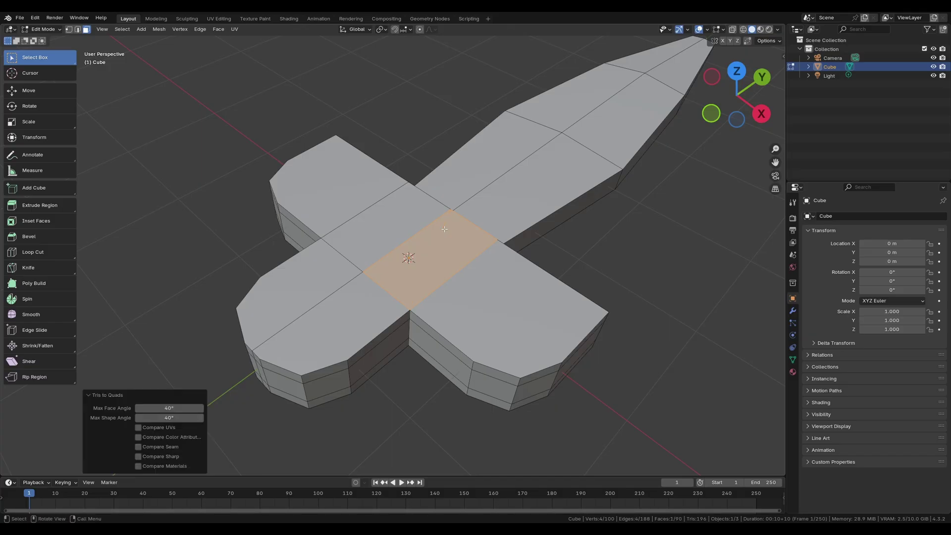
- Triangulate the whole mesh, then run Tris to Quads with 40° angle limits
key(a)
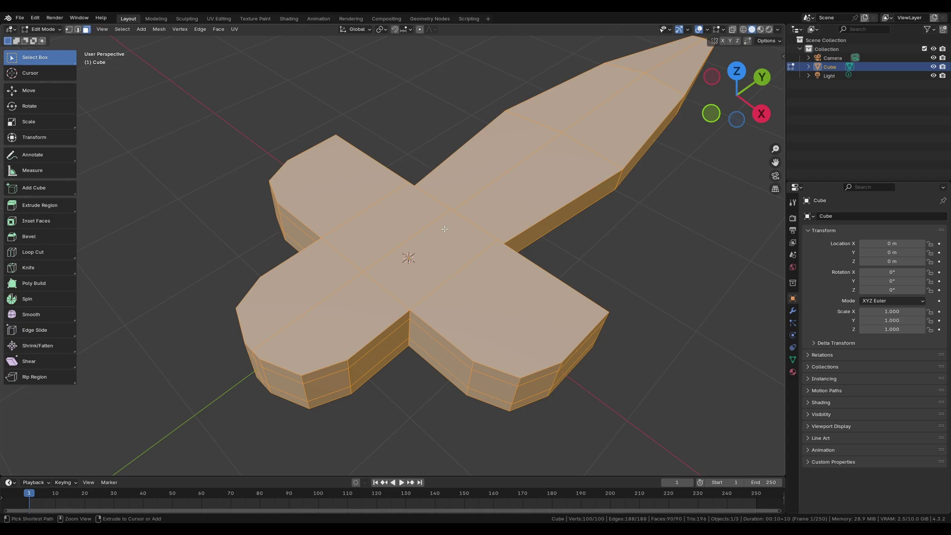
key(ctrl+t)
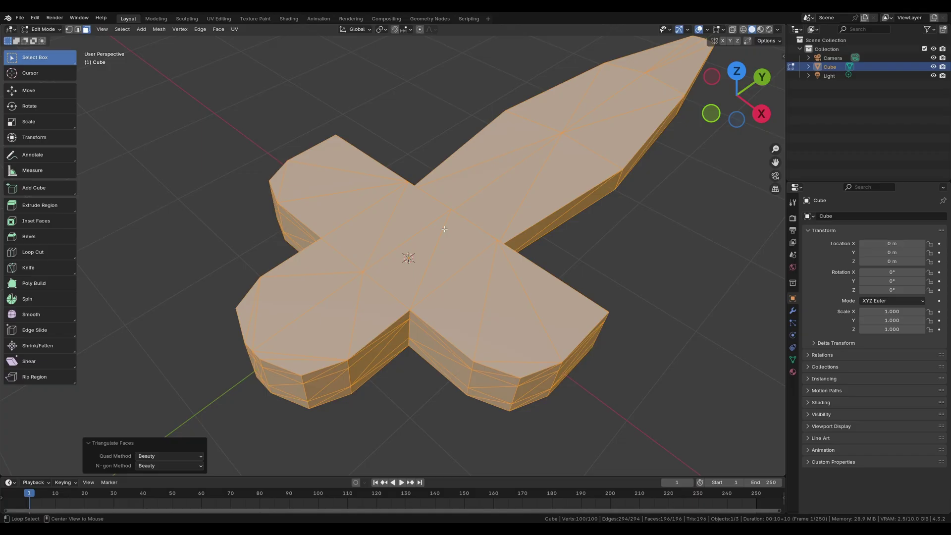
key(alt+j)
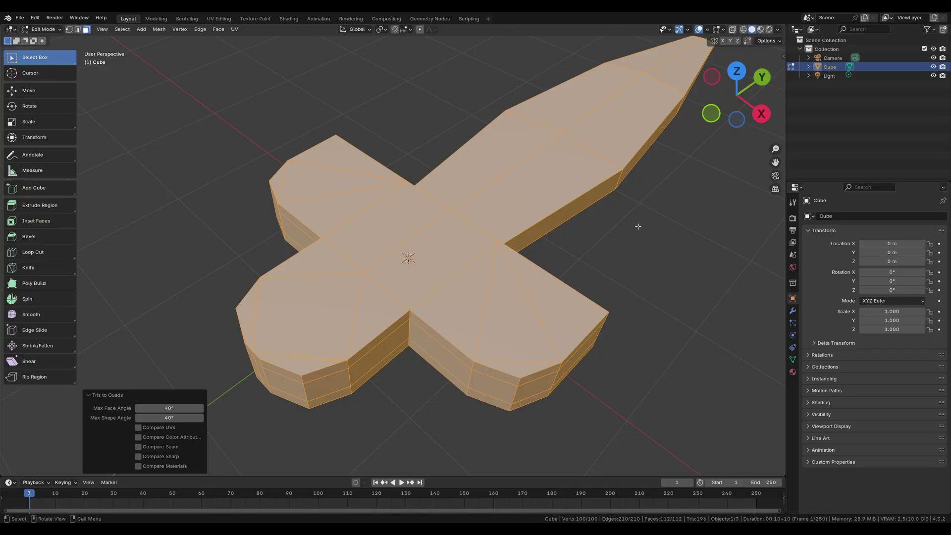
click(612, 253)
click(552, 290)
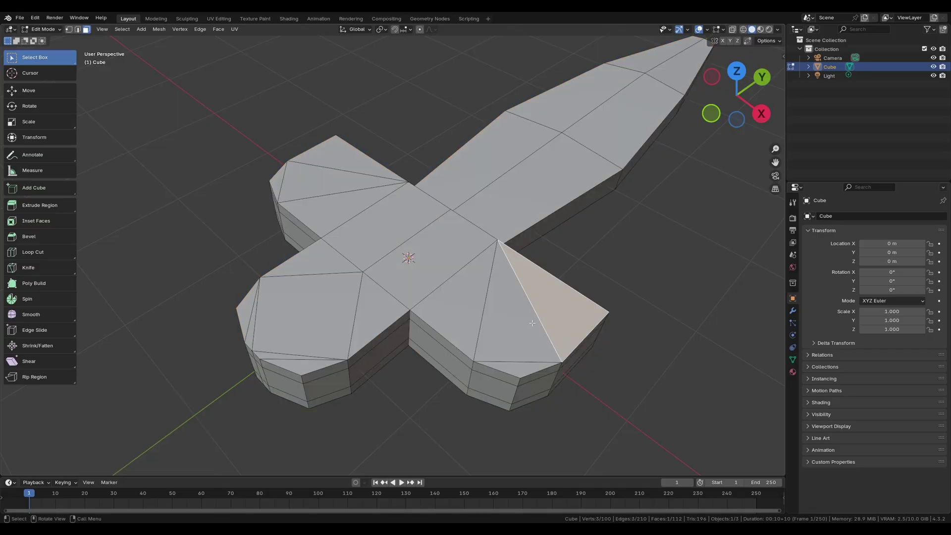
click(497, 326)
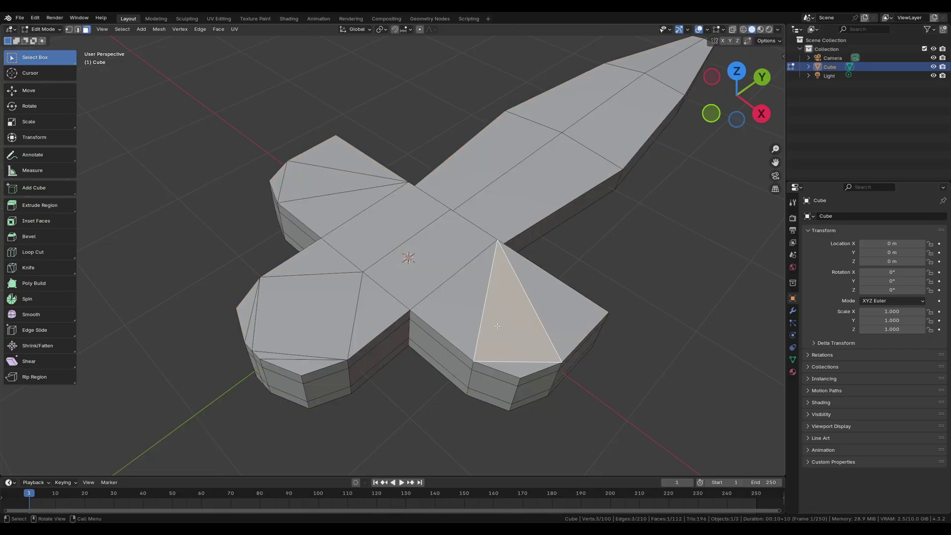
key(1)
click(410, 312)
shift+click(473, 361)
shift+click(520, 377)
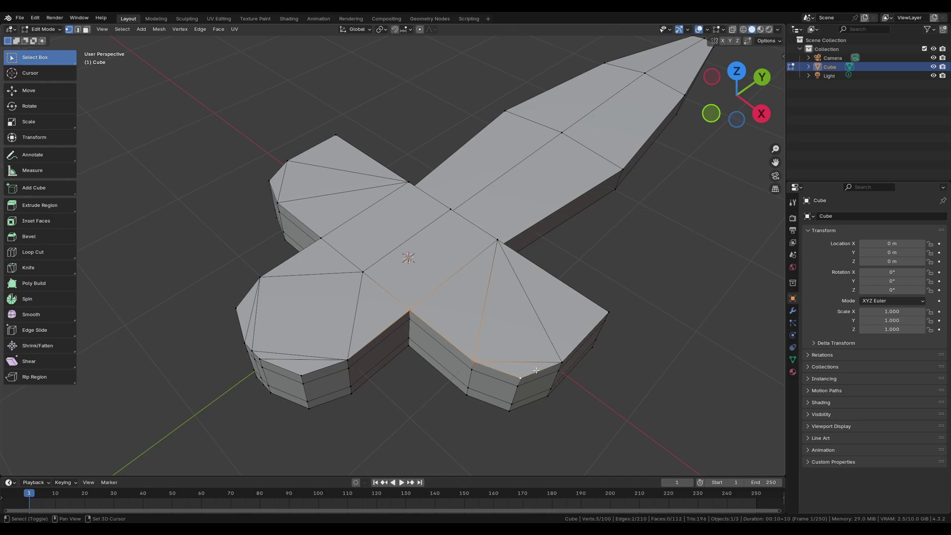
shift+click(563, 362)
shift+click(609, 312)
shift+click(498, 241)
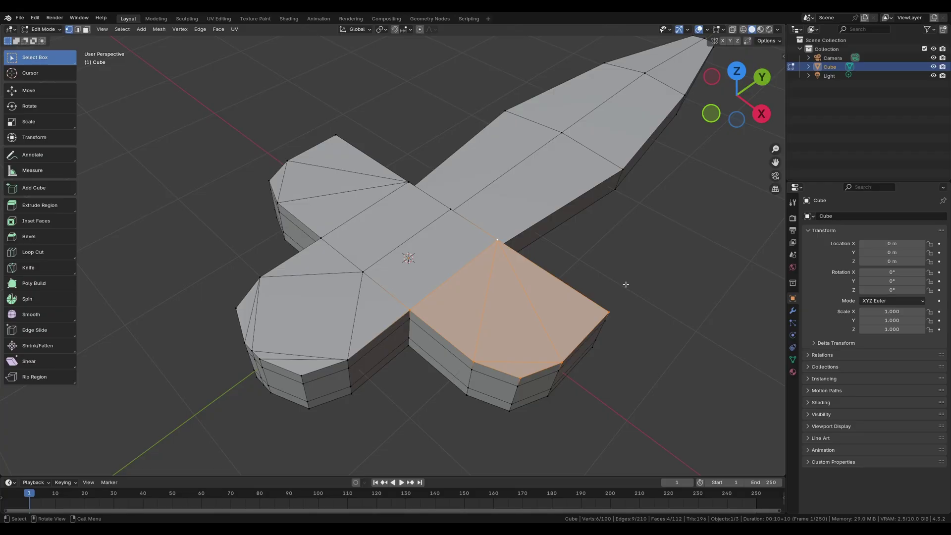
key(alt+a)
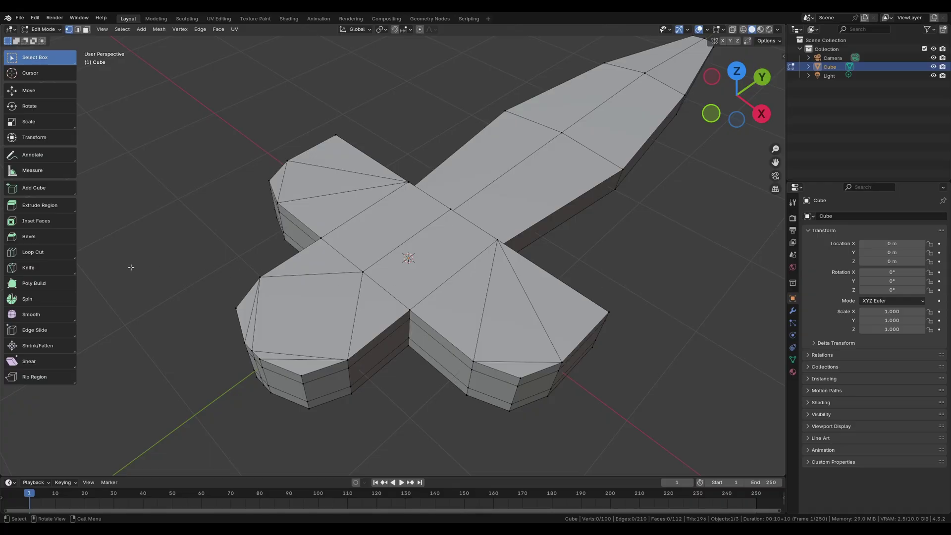
- Knife a diagonal edge across the left guard arm's face
click(28, 267)
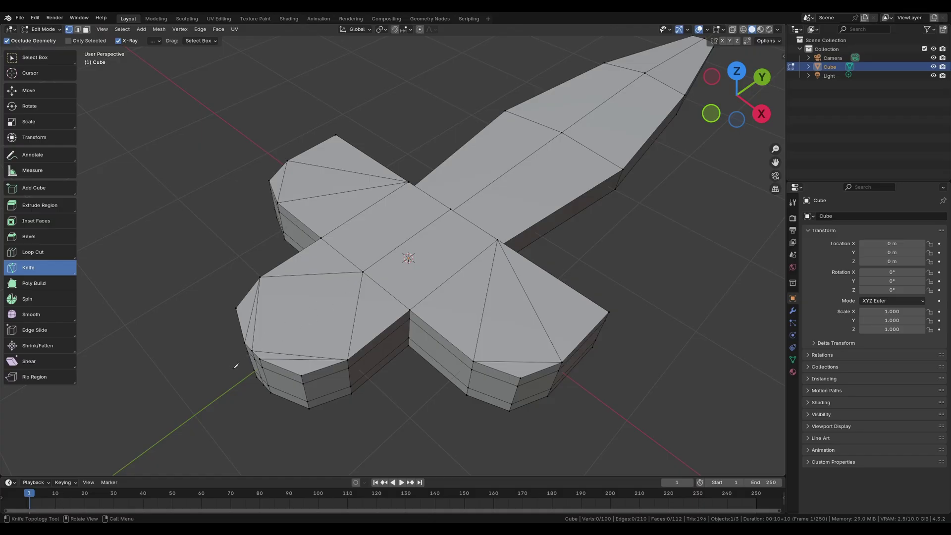
click(363, 271)
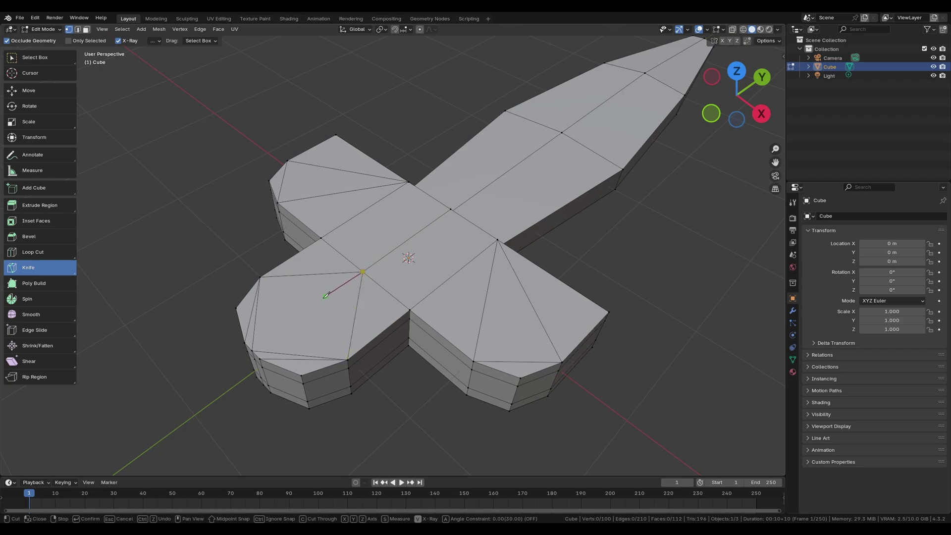
click(257, 345)
key(Return)
- Knife a matching cut across the front guard arm's face
mouse_move(256, 346)
middle_down()
mouse_move(373, 299)
mouse_move(361, 292)
middle_up()
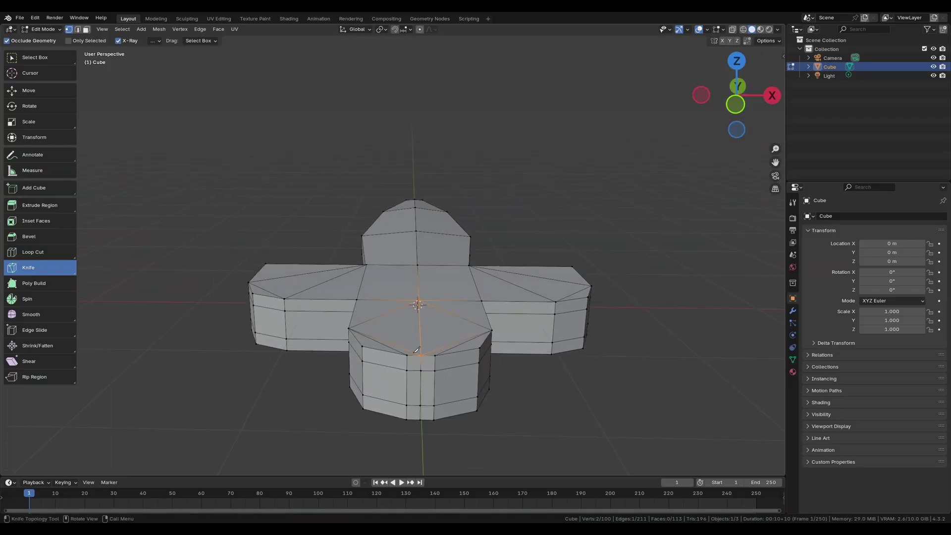
mouse_move(419, 371)
middle_down()
mouse_move(643, 240)
mouse_move(638, 278)
middle_up()
click(418, 280)
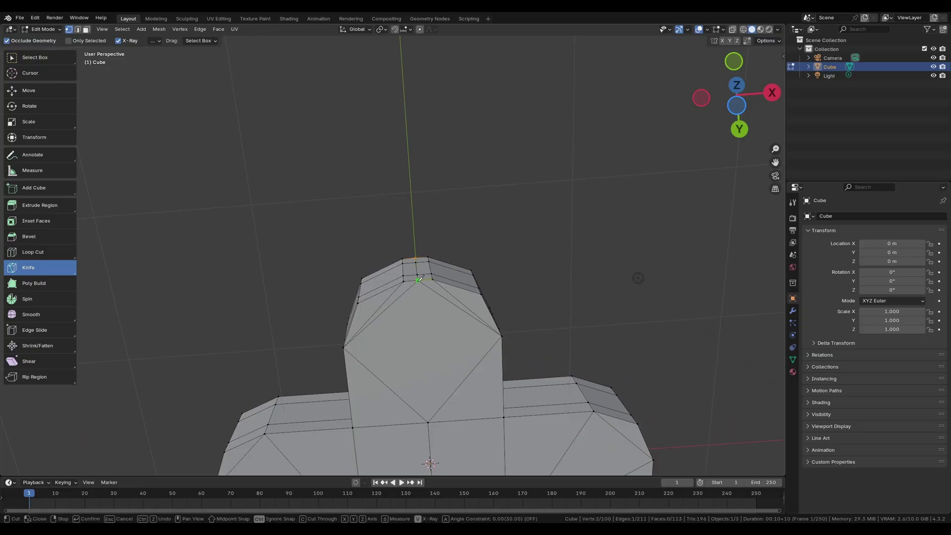
click(428, 422)
key(Return)
- Return to box selection and inspect the faces around the front guard arm's end
click(37, 59)
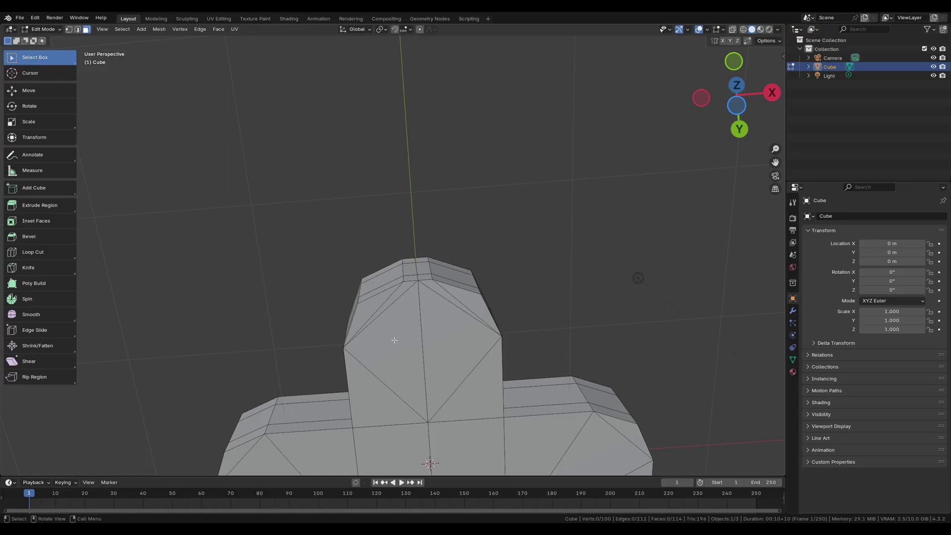
click(453, 345)
click(406, 356)
click(451, 350)
click(469, 298)
click(424, 269)
click(381, 280)
click(379, 305)
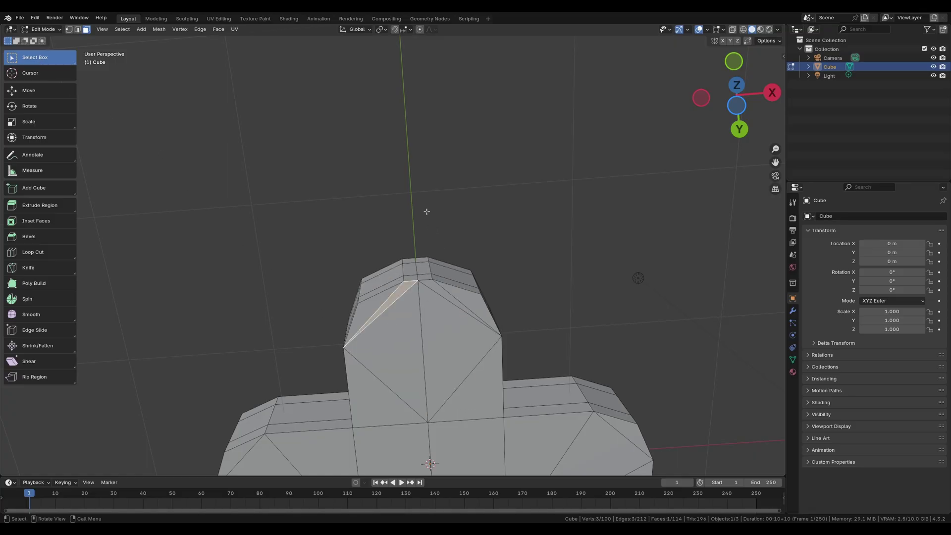
- Orbit and zoom out to view the whole sword again
mouse_move(425, 212)
middle_down()
mouse_move(430, 260)
mouse_move(440, 239)
middle_up()
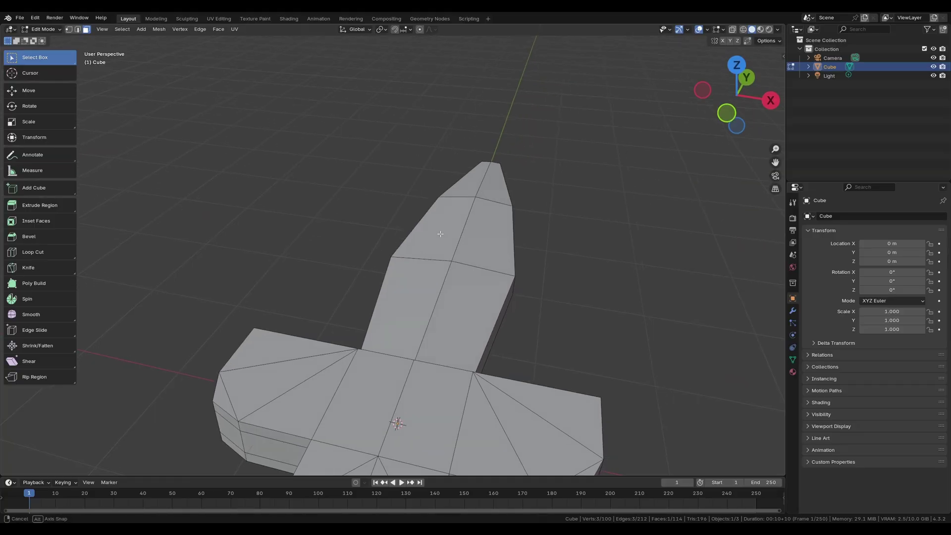
scroll(440, 238, down, 8)
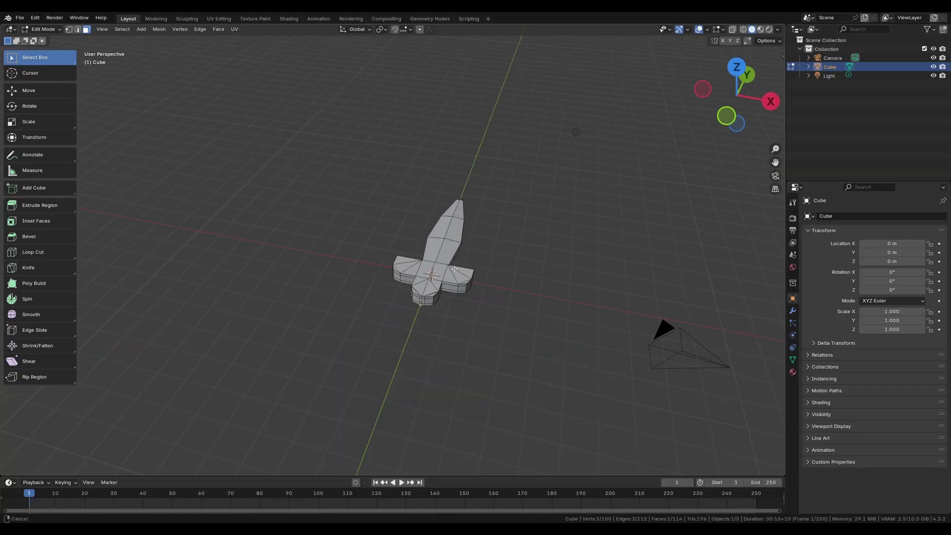
scroll(454, 267, up, 5)
scroll(453, 268, up, 2)
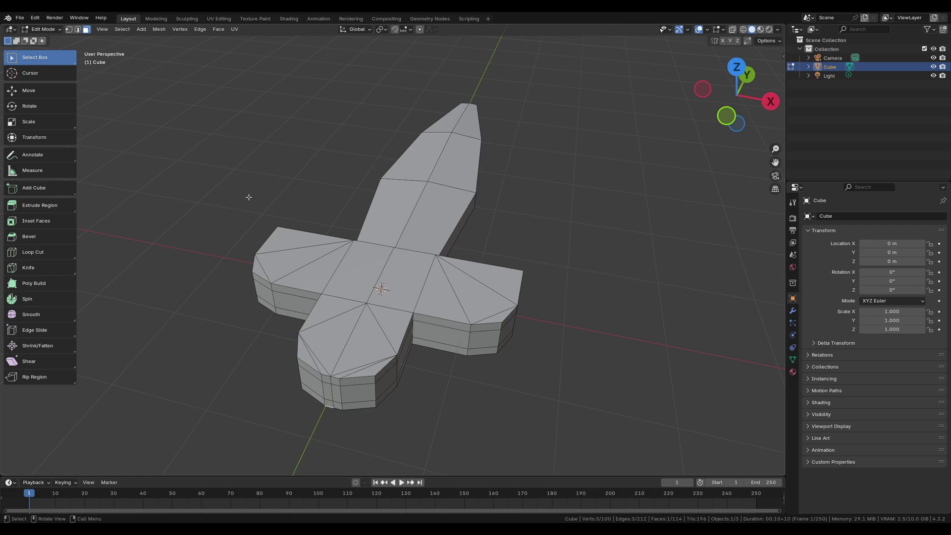
key(F3)
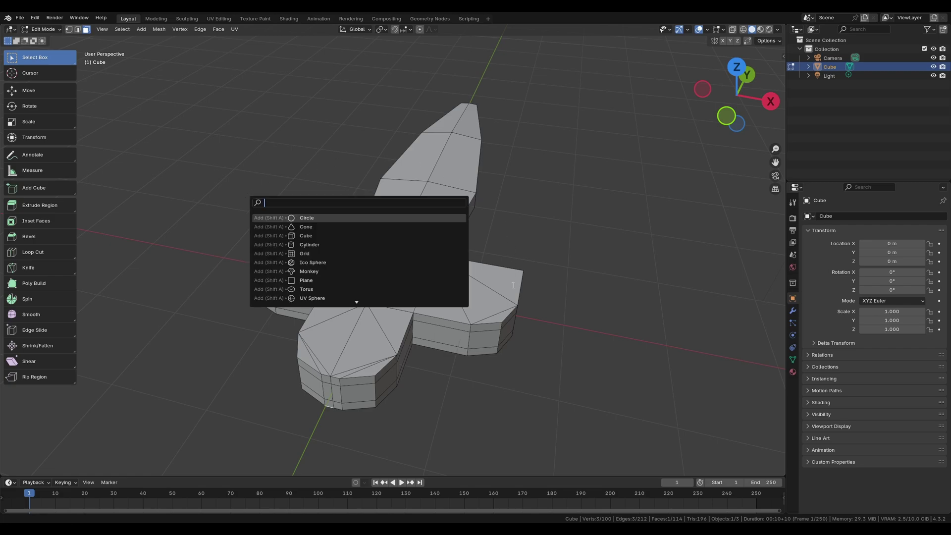
key(Up)
key(Escape)
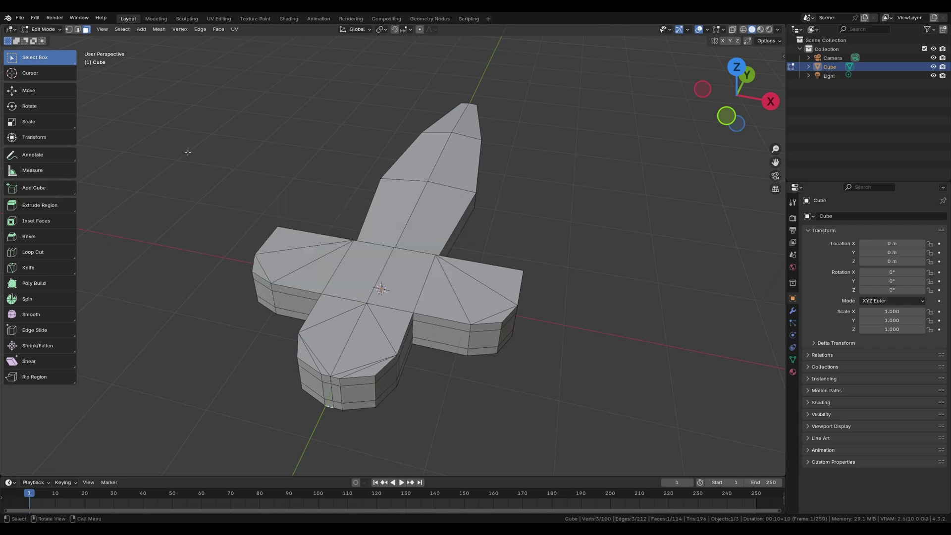
click(179, 29)
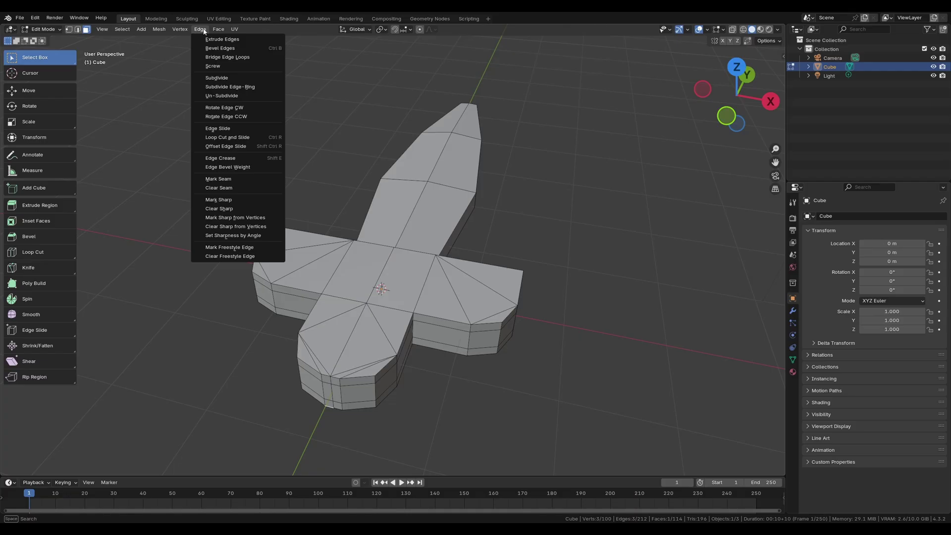
click(287, 192)
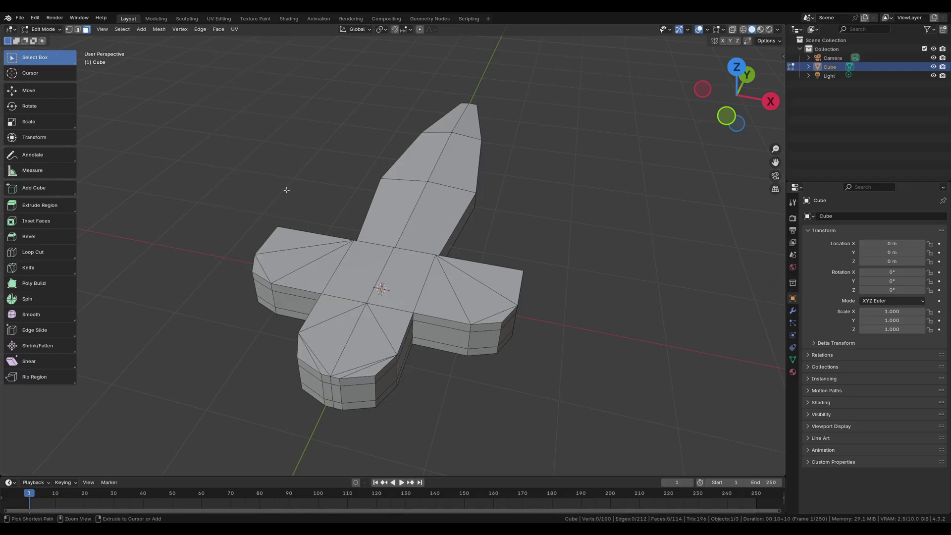
key(ctrl+v)
key(ctrl+e)
key(Escape)
key(ctrl+f)
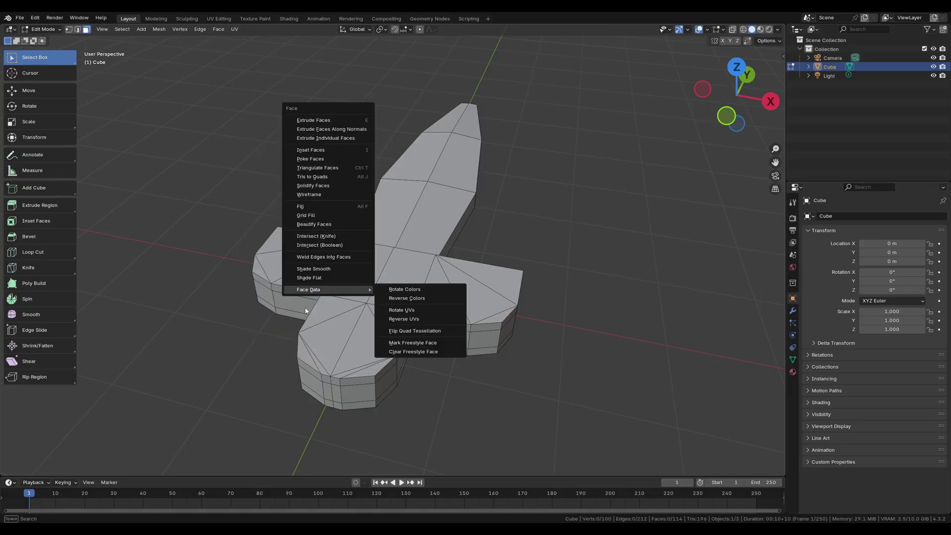
click(200, 29)
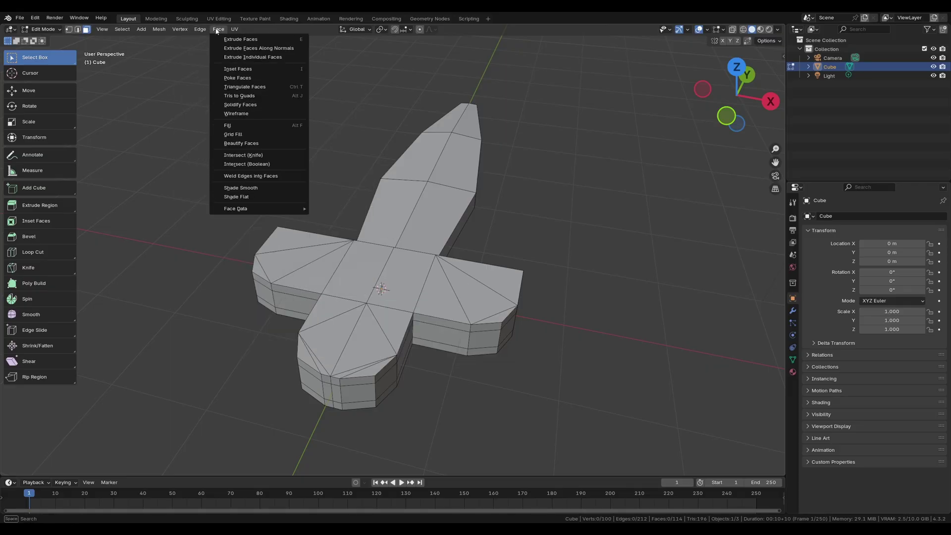